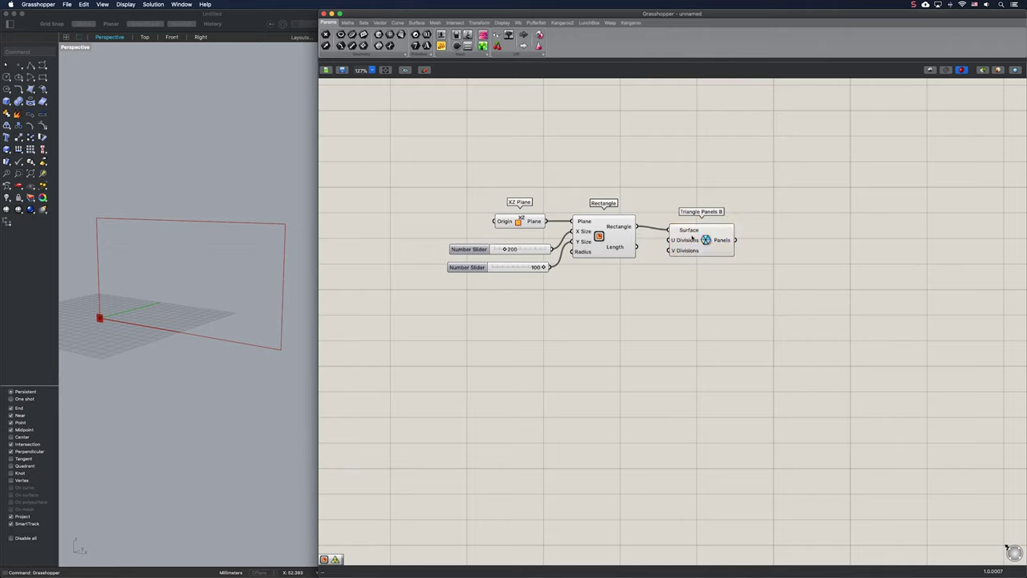
# Add a number slider set to 40 and connect it to the U Divisions input of Triangle Panels B.
pyautogui.click(655, 283)
pyautogui.doubleClick(656, 283)
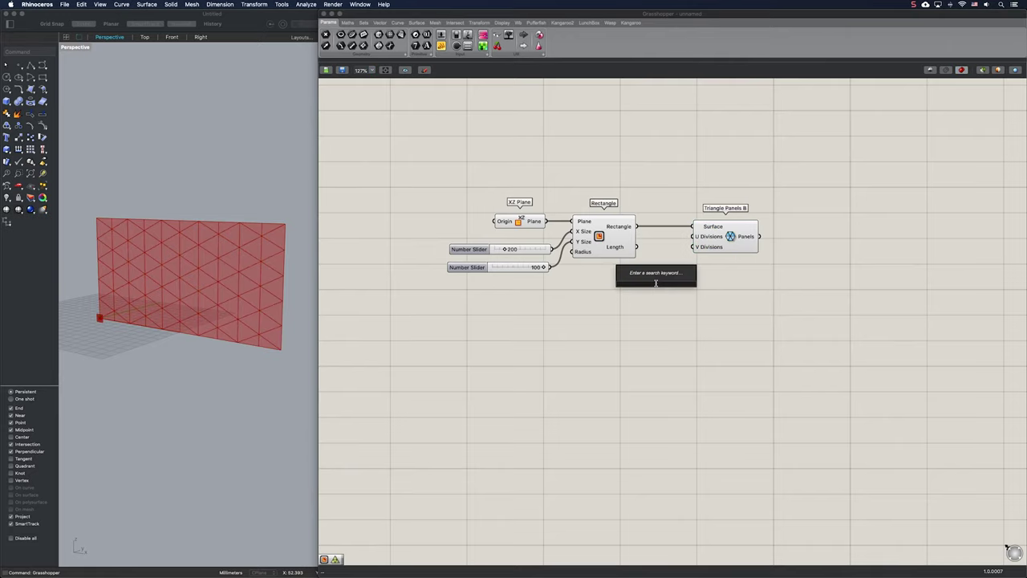
pyautogui.write('40')
pyautogui.press('Return')
pyautogui.click(643, 281)
pyautogui.moveTo(643, 280); pyautogui.dragTo(621, 270)
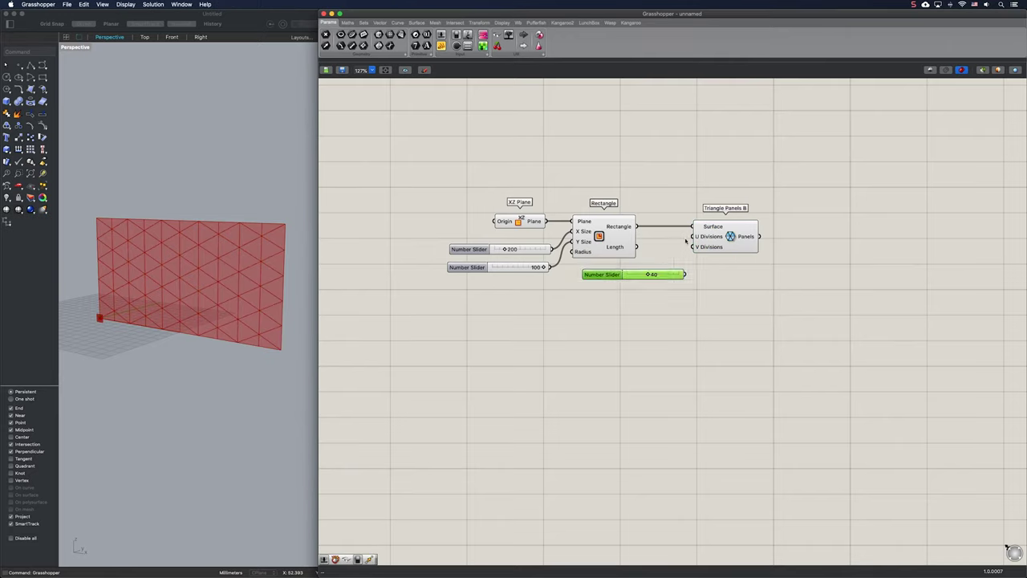
pyautogui.moveTo(684, 272); pyautogui.dragTo(654, 288)
# Wire a second number slider into V Divisions of Triangle Panels B and set it to 20.
pyautogui.moveTo(694, 248); pyautogui.dragTo(677, 287)
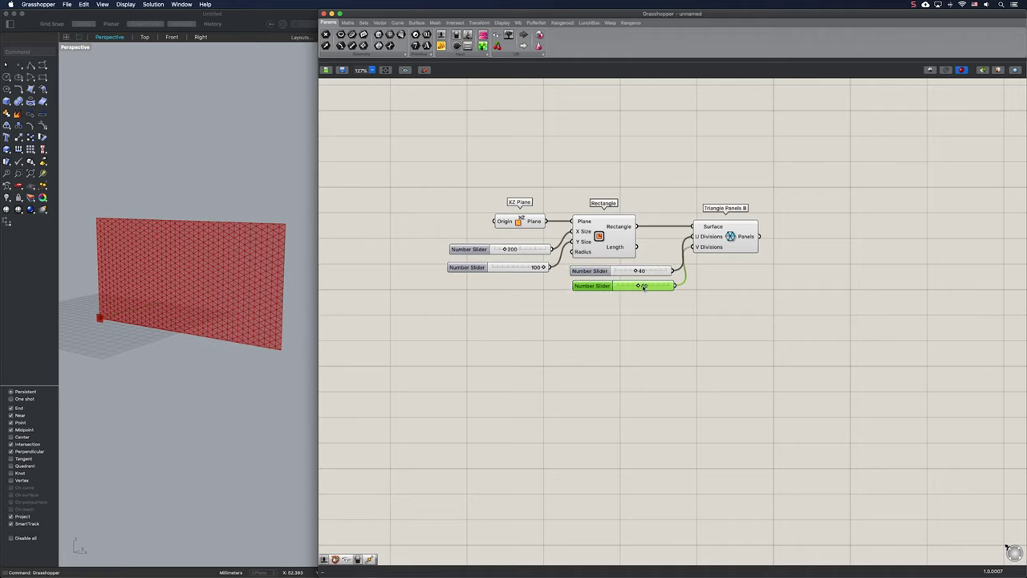
pyautogui.doubleClick(644, 286)
pyautogui.write('20')
pyautogui.press('Return')
pyautogui.moveTo(721, 245); pyautogui.dragTo(732, 245)
pyautogui.moveTo(257, 307); pyautogui.dragTo(257, 270, button='right')
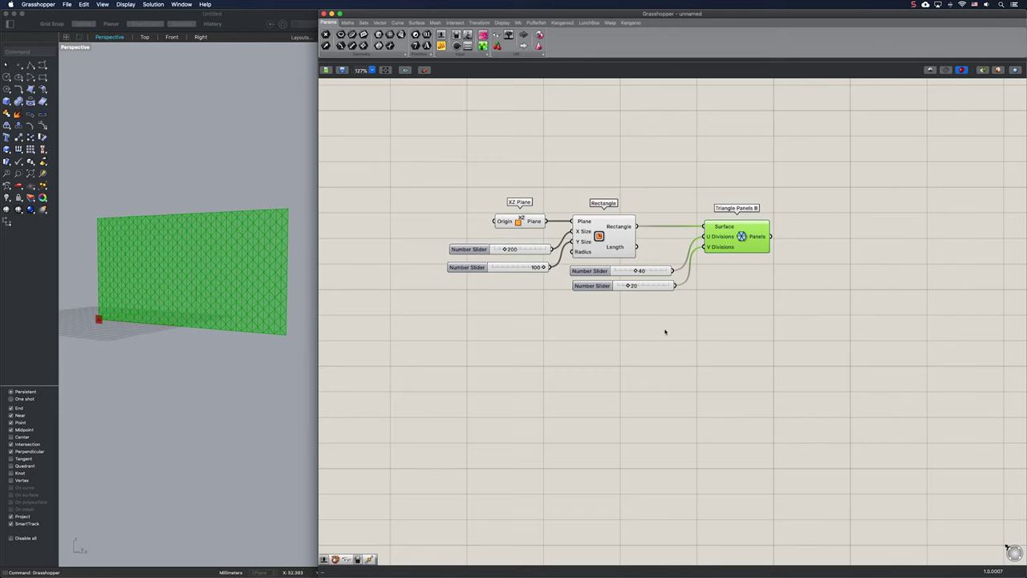
# Add a Dispatch component and connect the Panels output of Triangle Panels B to its List input.
pyautogui.moveTo(721, 307); pyautogui.dragTo(596, 305, button='right')
pyautogui.doubleClick(706, 249)
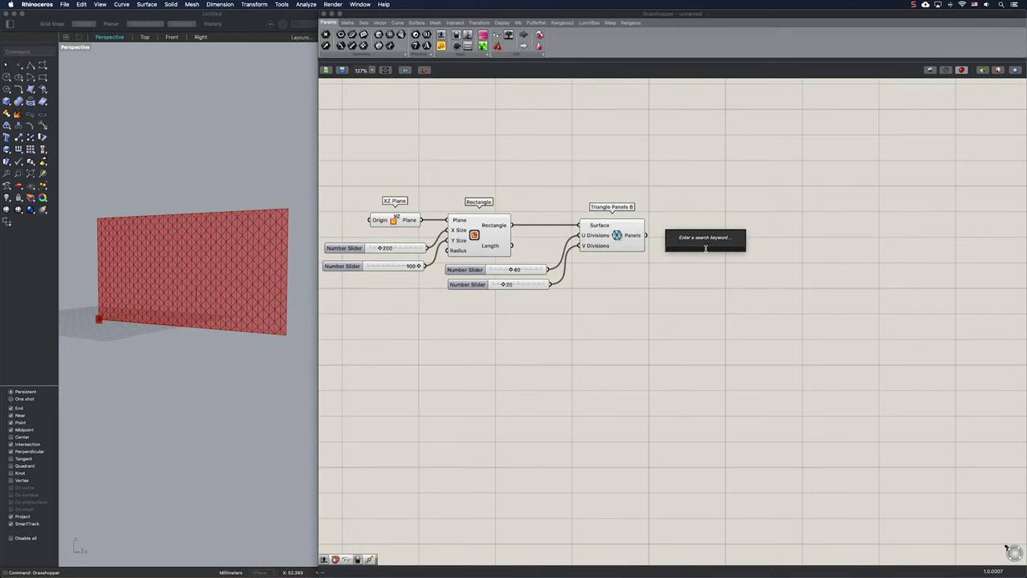
pyautogui.write('disp')
pyautogui.press('Return')
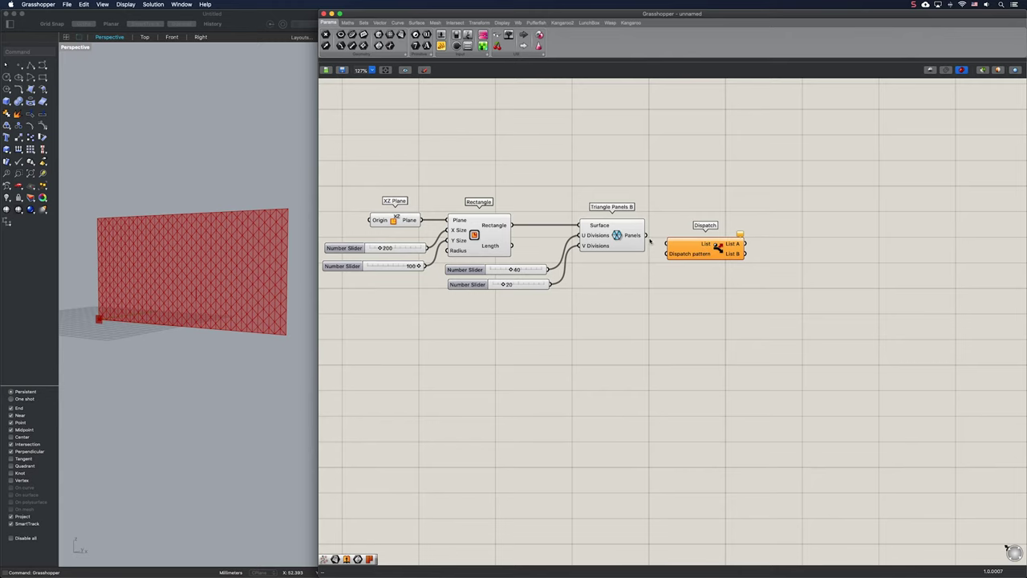
pyautogui.moveTo(672, 247); pyautogui.dragTo(672, 246)
pyautogui.moveTo(707, 248); pyautogui.dragTo(710, 239)
# Add a Surface parameter and feed it with the List A output of Dispatch.
pyautogui.moveTo(760, 228); pyautogui.dragTo(677, 259, button='right')
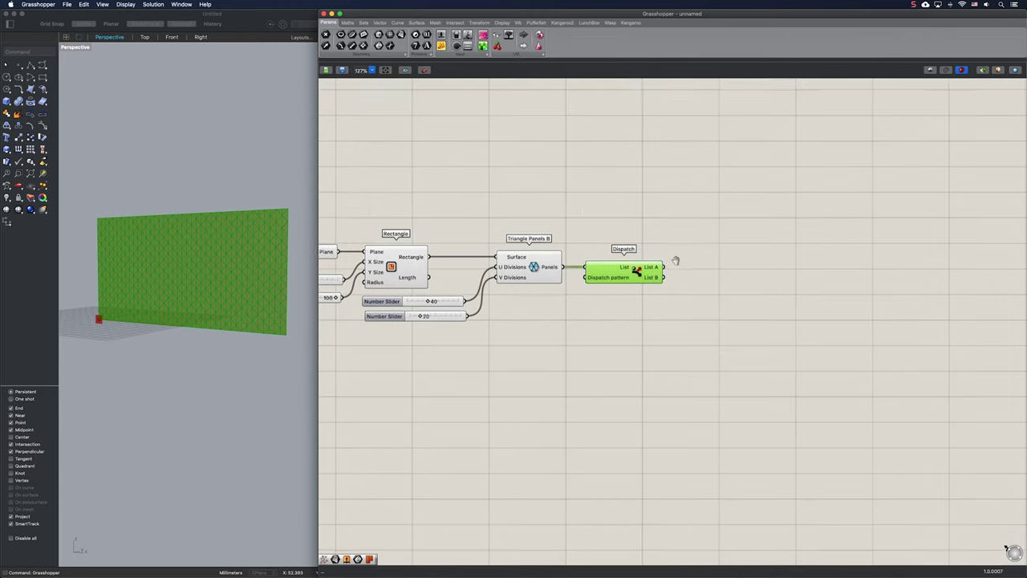
pyautogui.click(699, 239)
pyautogui.doubleClick(704, 236)
pyautogui.write('sur')
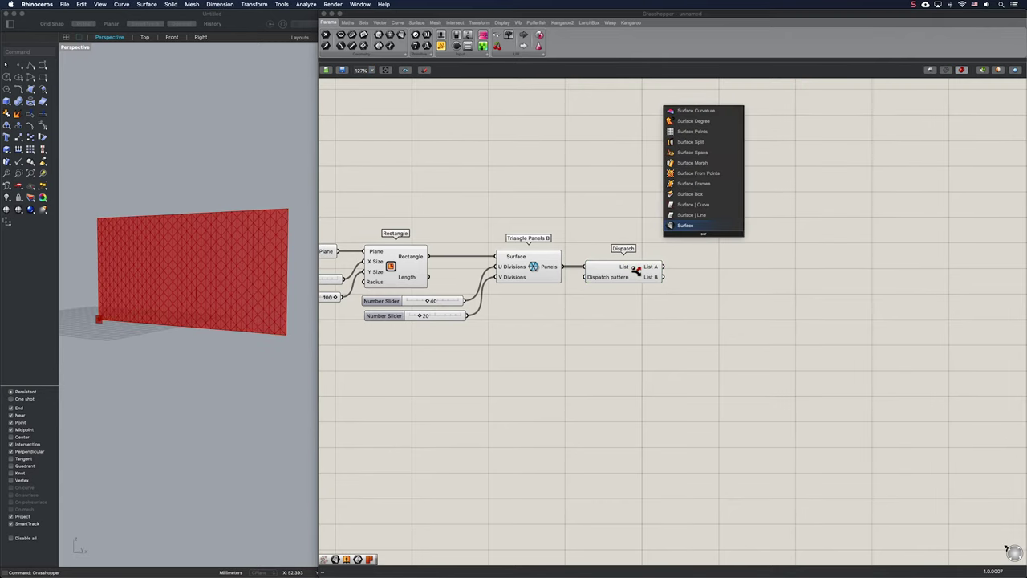
pyautogui.press('Return')
pyautogui.moveTo(664, 267); pyautogui.dragTo(695, 227)
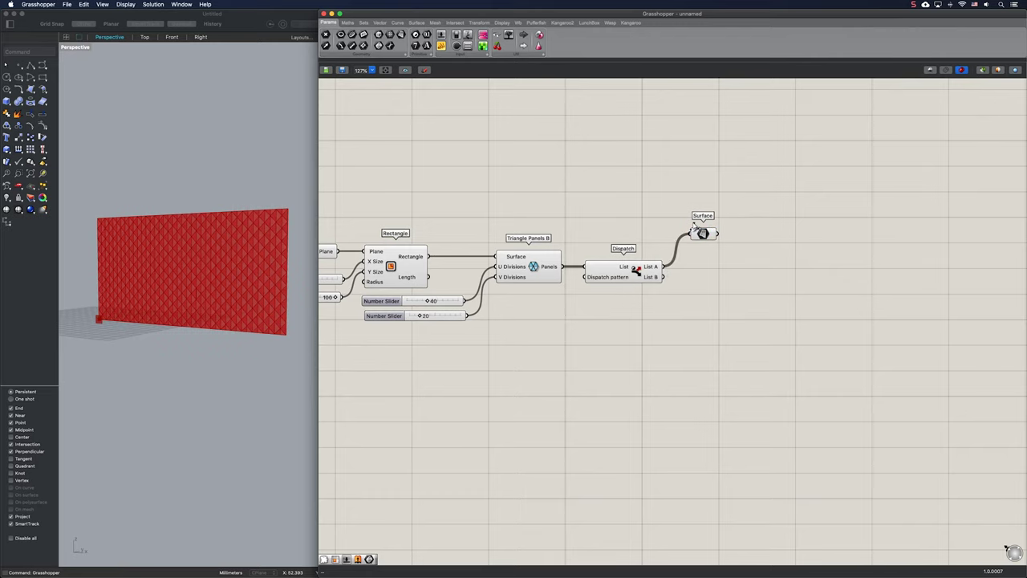
# Turn off the preview of the components from Rectangle through Triangle Panels B to Dispatch.
pyautogui.moveTo(633, 390); pyautogui.dragTo(326, 206)
pyautogui.middleClick(398, 261)
pyautogui.click(421, 237)
pyautogui.click(452, 224)
# Add an Area component and connect the Surface parameter to its Geometry input.
pyautogui.moveTo(665, 222); pyautogui.dragTo(565, 239, button='right')
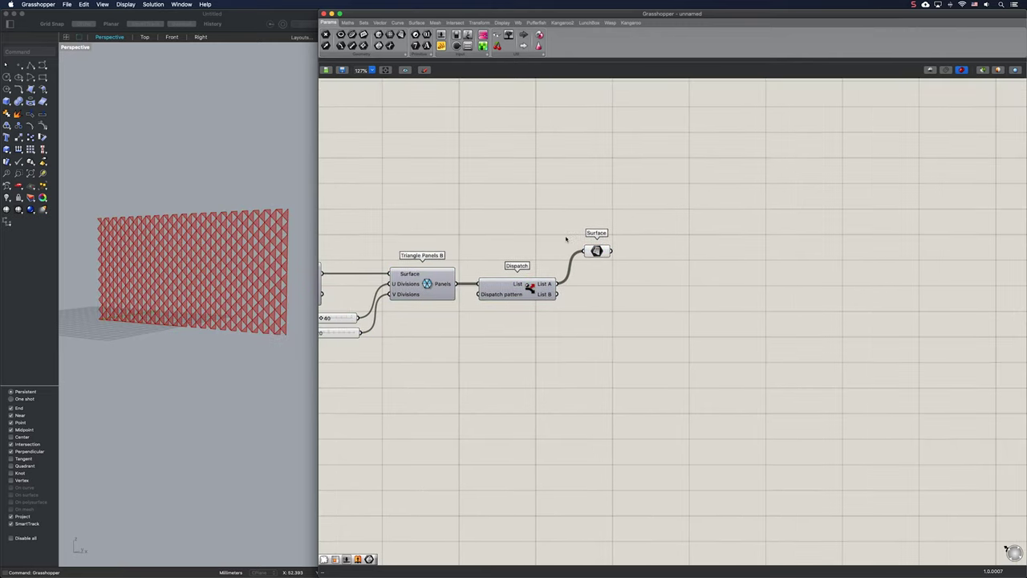
pyautogui.doubleClick(669, 260)
pyautogui.write('area')
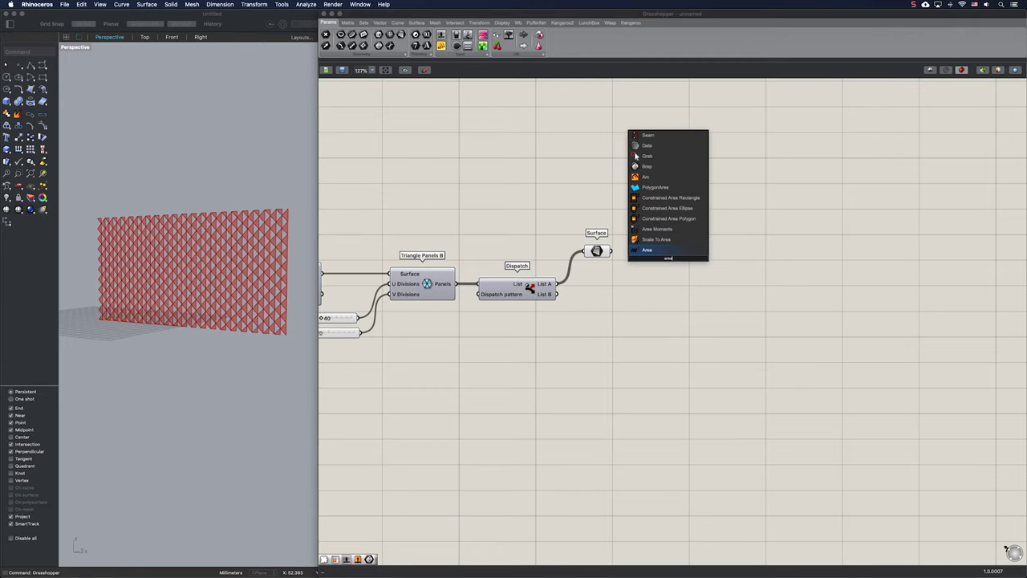
pyautogui.press('Return')
pyautogui.moveTo(634, 257); pyautogui.dragTo(638, 259)
pyautogui.moveTo(646, 259); pyautogui.dragTo(660, 251)
# Add a Curve parameter above the Area component and feed it from the Surface parameter.
pyautogui.doubleClick(660, 195)
pyautogui.write('c')
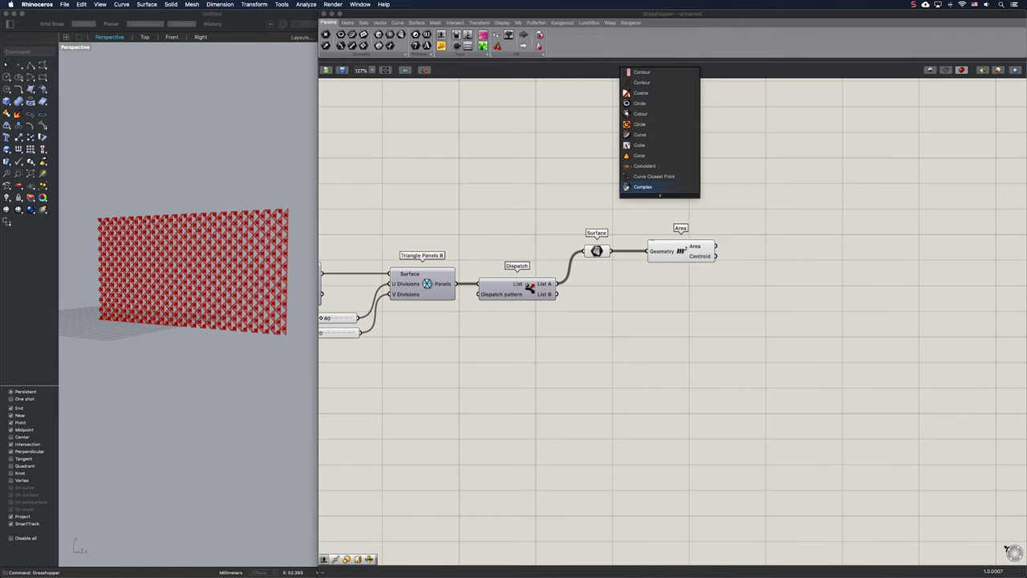
pyautogui.write('urve')
pyautogui.press('Return')
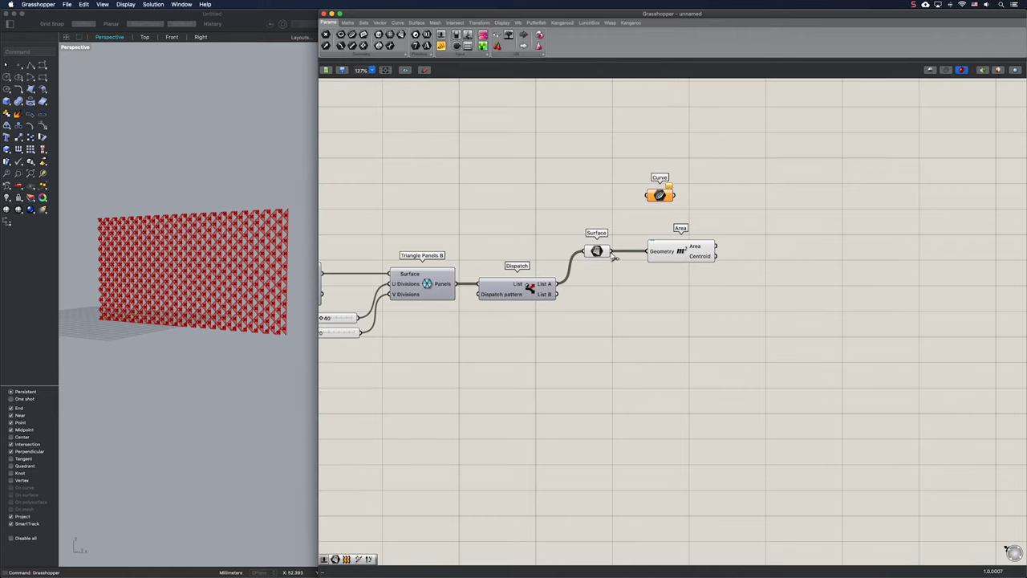
pyautogui.moveTo(613, 253); pyautogui.dragTo(652, 202)
pyautogui.moveTo(655, 198); pyautogui.dragTo(659, 192)
# Add a Move component and connect the Area's Centroid output to its Geometry input.
pyautogui.moveTo(684, 202); pyautogui.dragTo(564, 208, button='right')
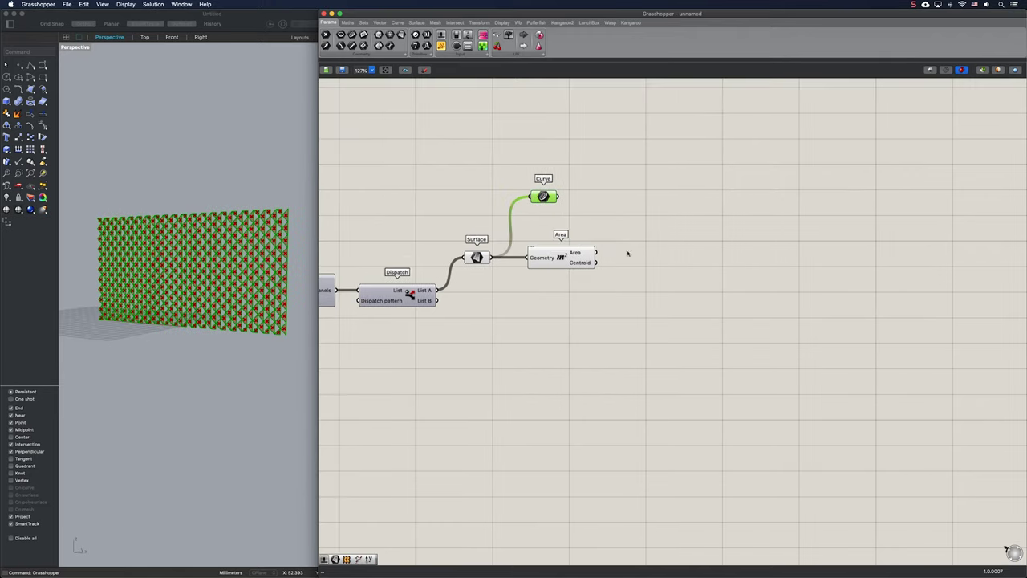
pyautogui.doubleClick(651, 266)
pyautogui.write('move')
pyautogui.press('Return')
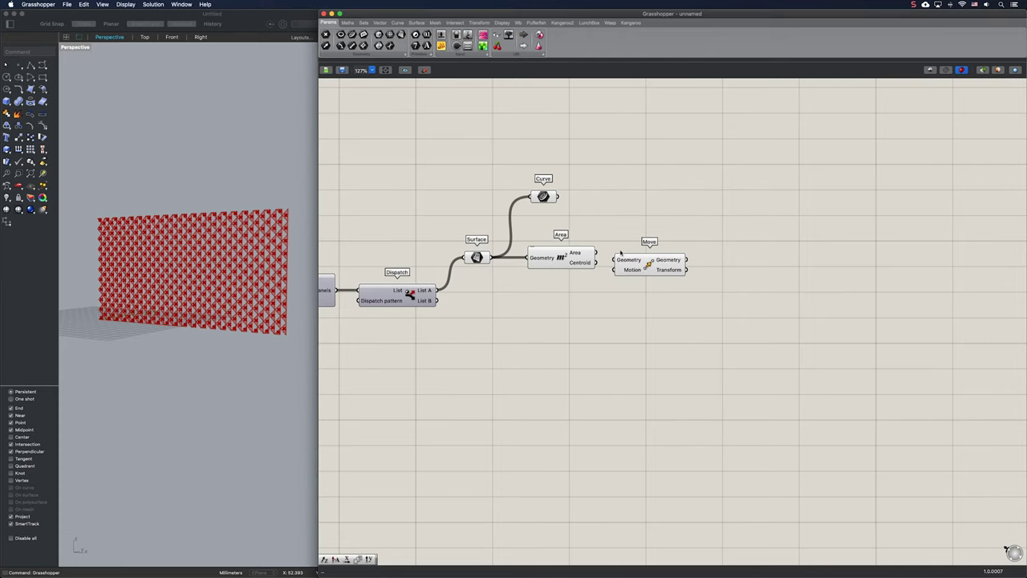
pyautogui.moveTo(611, 268); pyautogui.dragTo(614, 261)
# Drive the Move component's Motion with a Unit Y vector whose Factor comes from a number slider set to 6.
pyautogui.moveTo(662, 270); pyautogui.dragTo(539, 309)
pyautogui.doubleClick(619, 295)
pyautogui.write('y')
pyautogui.press('Return')
pyautogui.doubleClick(551, 306)
pyautogui.write('6')
pyautogui.press('Return')
pyautogui.moveTo(282, 292); pyautogui.dragTo(211, 254, button='right')
pyautogui.scroll(5, 235, 257)
pyautogui.scroll(-4, 229, 253)
pyautogui.scroll(5, 122, 245)
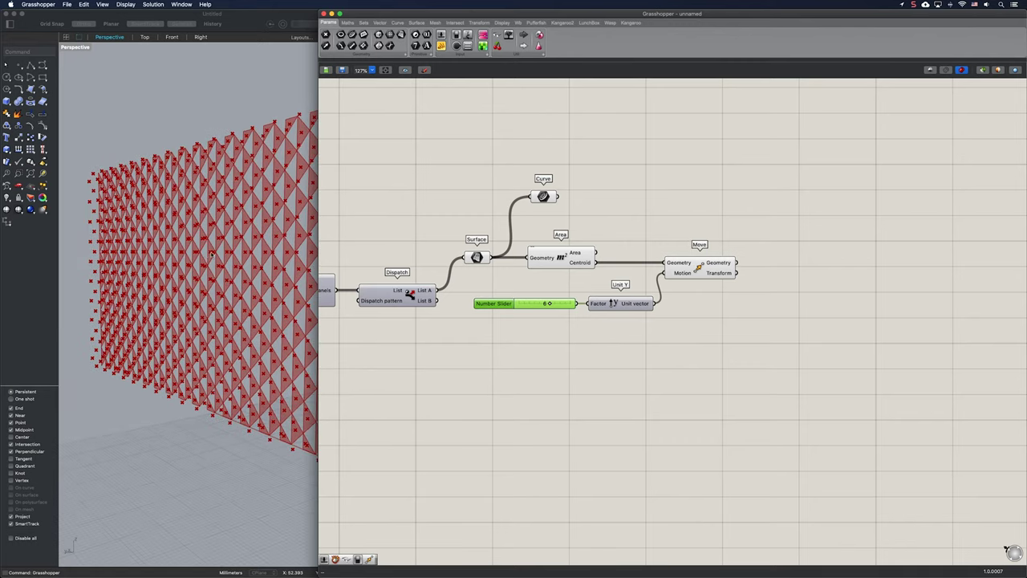
# Add an Extrude Point component with the Curve parameter as Base and the moved centroids as Point.
pyautogui.doubleClick(789, 240)
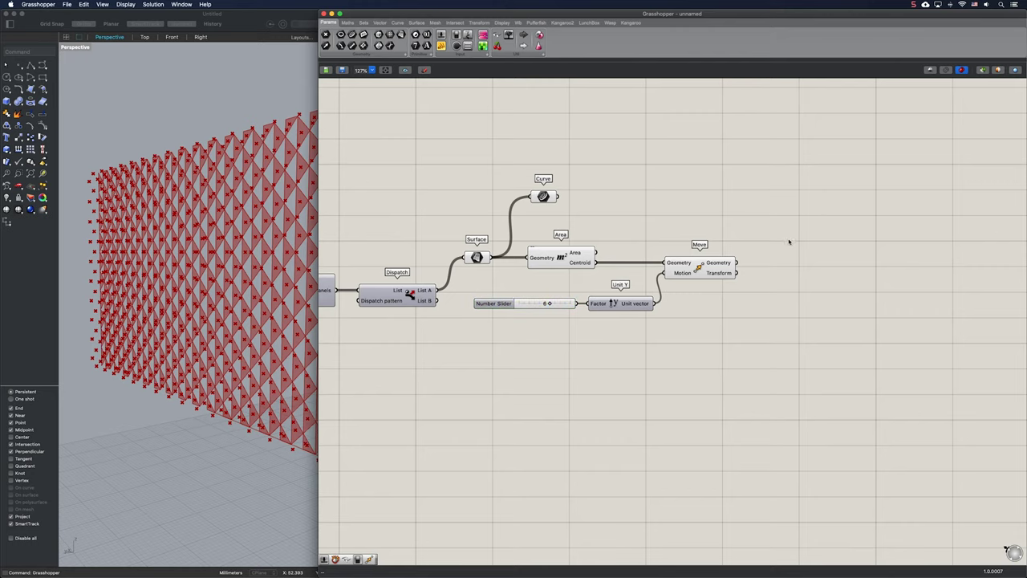
pyautogui.write('ex')
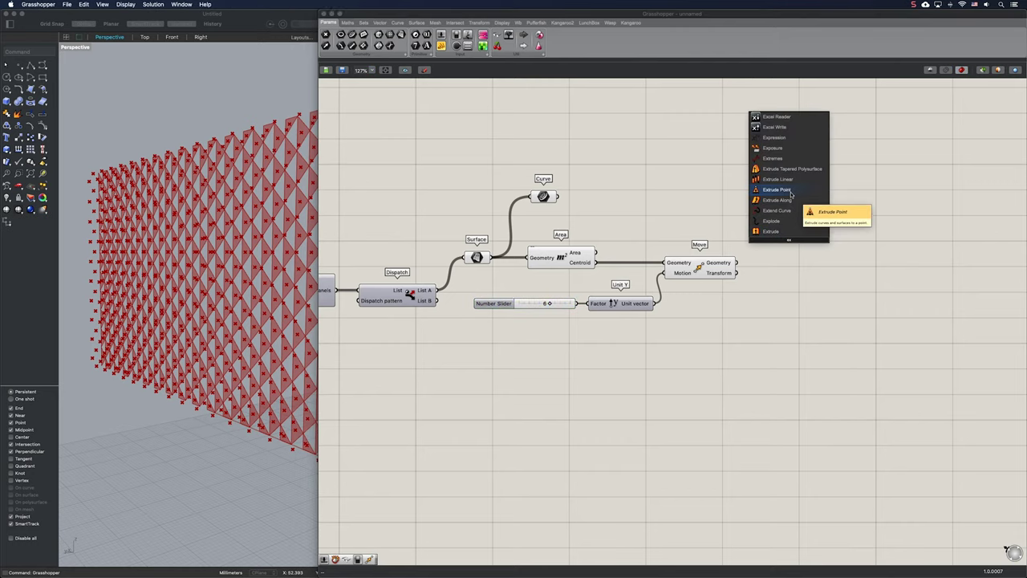
pyautogui.click(790, 190)
pyautogui.moveTo(747, 257); pyautogui.dragTo(560, 199)
pyautogui.moveTo(790, 242); pyautogui.dragTo(797, 204)
pyautogui.click(784, 241)
pyautogui.moveTo(269, 297); pyautogui.dragTo(230, 271, button='right')
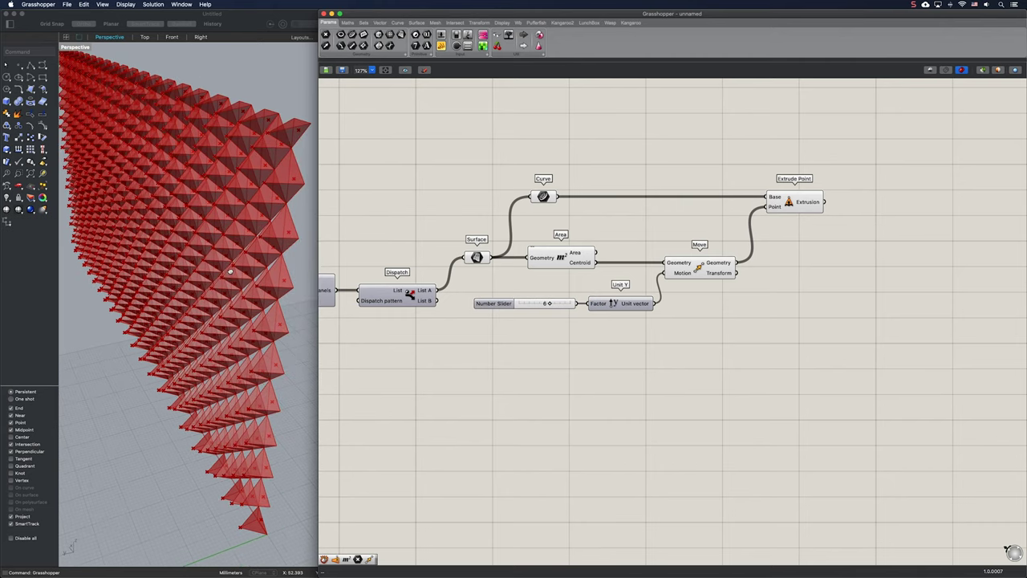
# Add a Deconstruct Brep component, feed it the point extrusions, and flatten its Faces output.
pyautogui.moveTo(842, 249); pyautogui.dragTo(621, 297, button='right')
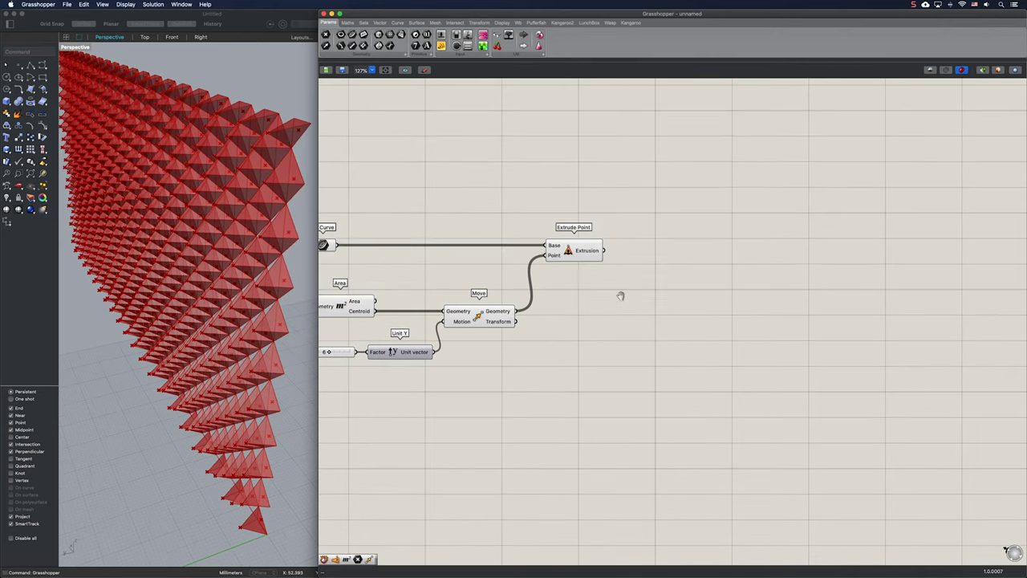
pyautogui.doubleClick(681, 273)
pyautogui.write('de')
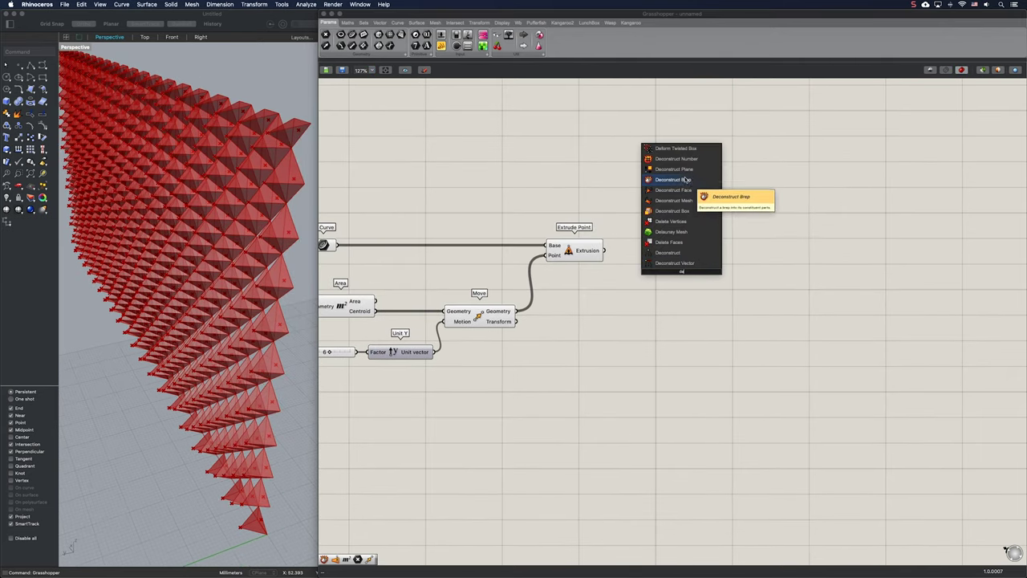
pyautogui.click(674, 180)
pyautogui.moveTo(607, 252); pyautogui.dragTo(675, 250)
pyautogui.rightClick(690, 240)
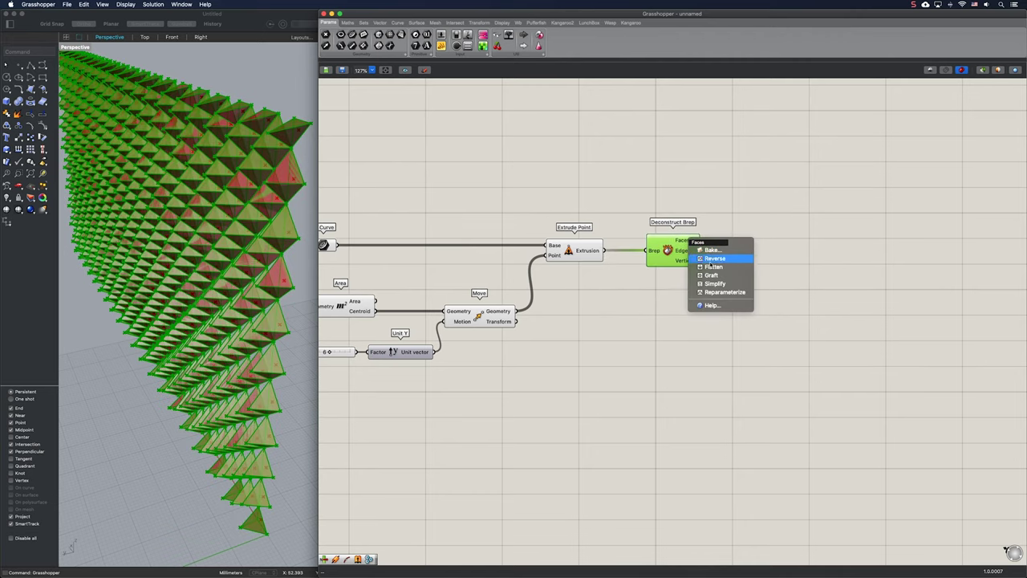
pyautogui.click(721, 267)
# Add a Random Reduce component and connect the flattened Faces output to its List input.
pyautogui.moveTo(815, 261); pyautogui.dragTo(748, 257, button='right')
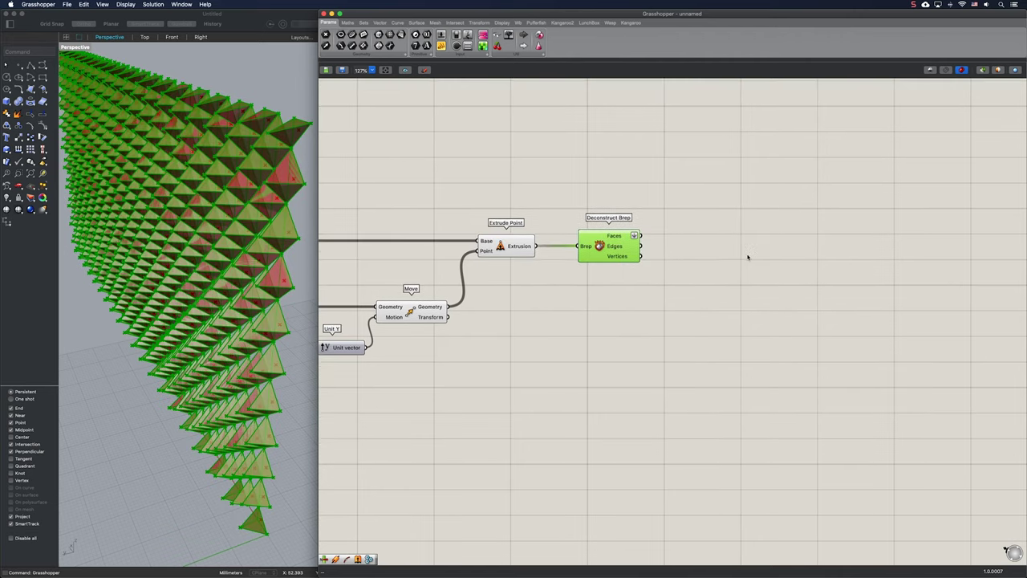
pyautogui.doubleClick(748, 256)
pyautogui.write('random')
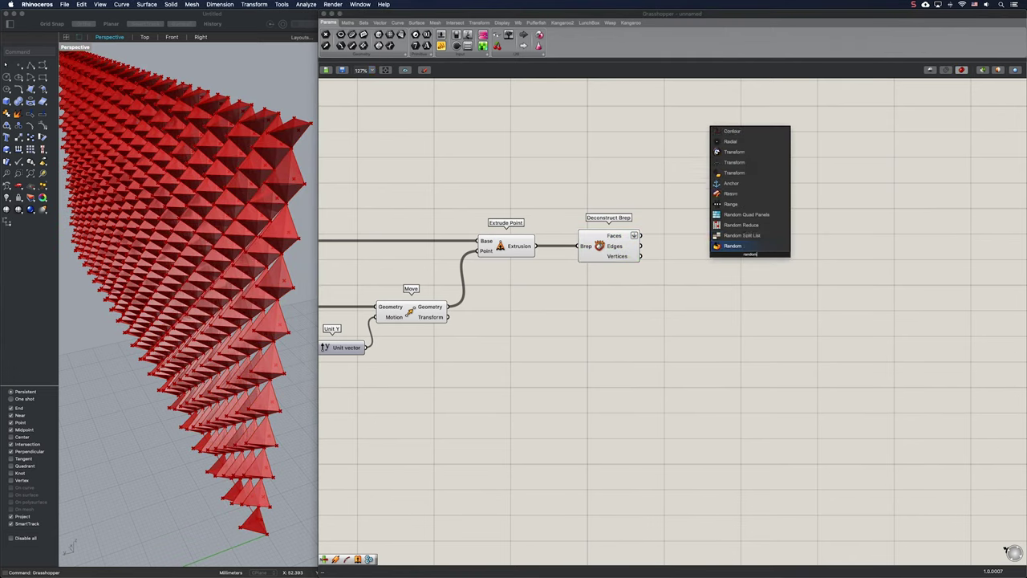
pyautogui.click(770, 226)
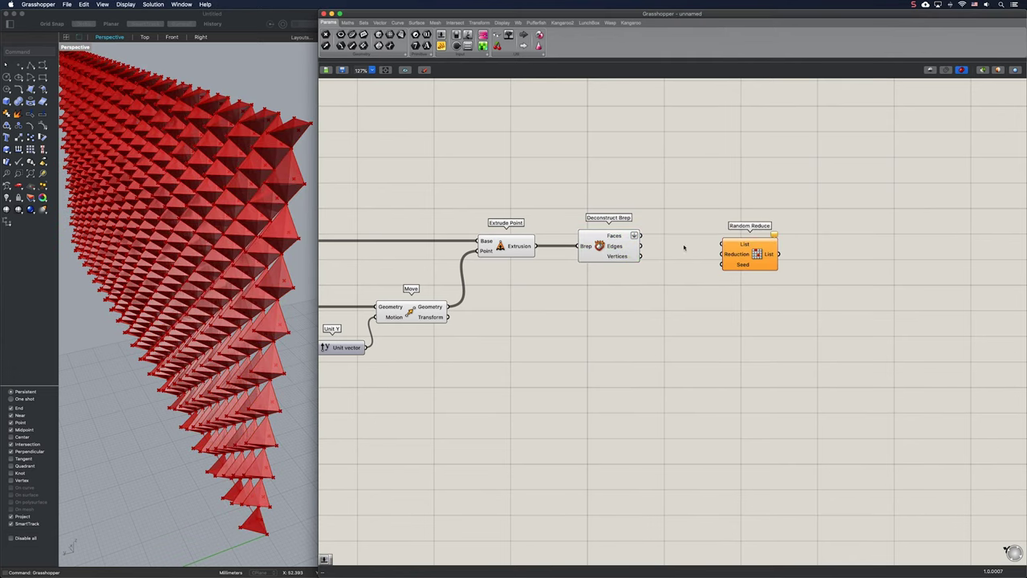
pyautogui.moveTo(715, 244); pyautogui.dragTo(813, 244)
# Add a number slider set to 650 and connect it to the Reduction input of Random Reduce.
pyautogui.doubleClick(726, 282)
pyautogui.write('650')
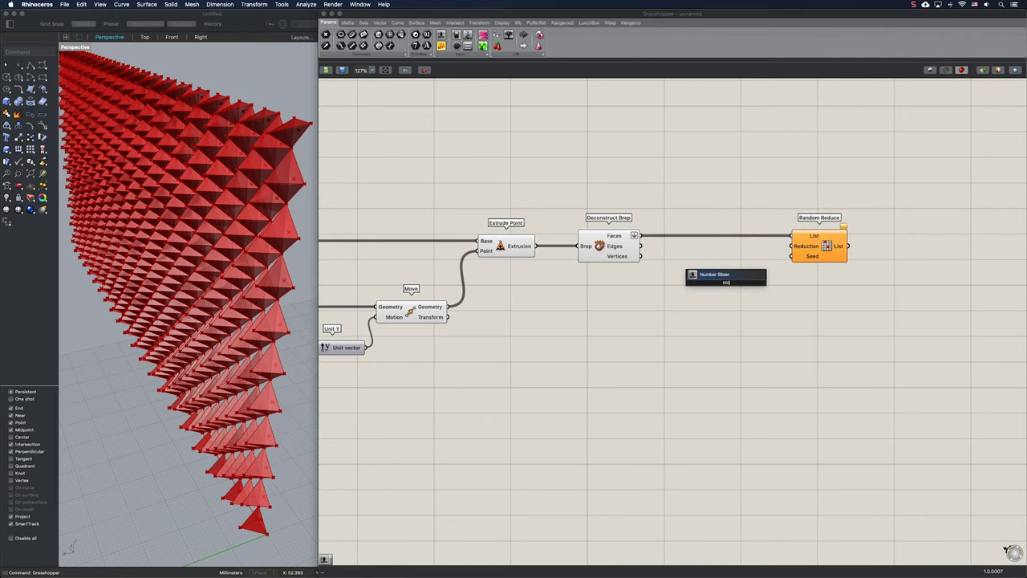
pyautogui.press('Return')
pyautogui.moveTo(782, 276); pyautogui.dragTo(743, 288)
pyautogui.moveTo(273, 319); pyautogui.dragTo(250, 303, button='right')
pyautogui.scroll(-7, 250, 302)
# Turn off the preview of all components from the Surface parameter through Deconstruct Brep, leaving Random Reduce shown.
pyautogui.moveTo(651, 367); pyautogui.dragTo(289, 217)
pyautogui.middleClick(374, 206)
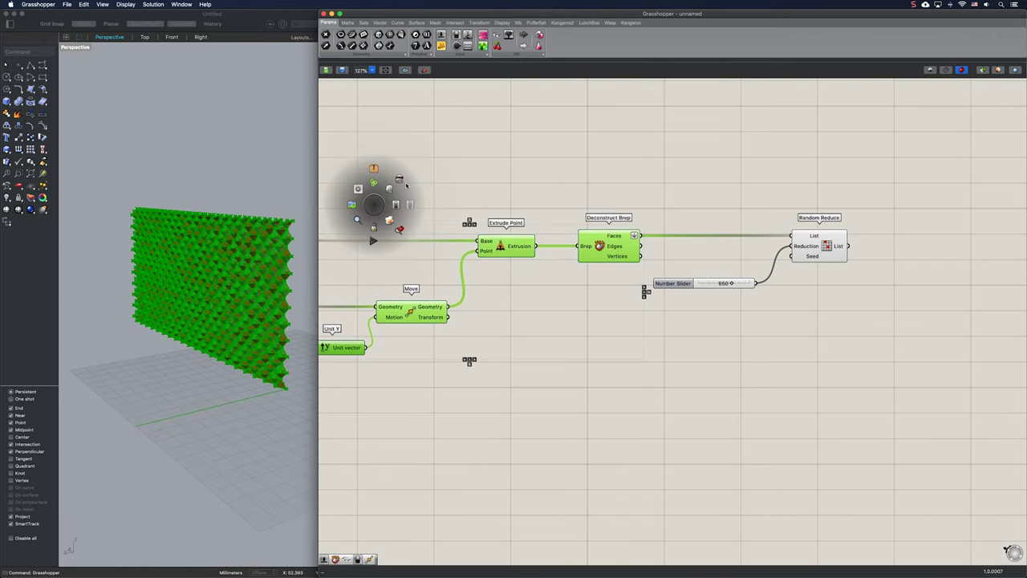
pyautogui.click(401, 178)
pyautogui.moveTo(422, 198); pyautogui.dragTo(583, 164, button='right')
pyautogui.moveTo(614, 360); pyautogui.dragTo(333, 178)
pyautogui.middleClick(422, 206)
pyautogui.click(447, 182)
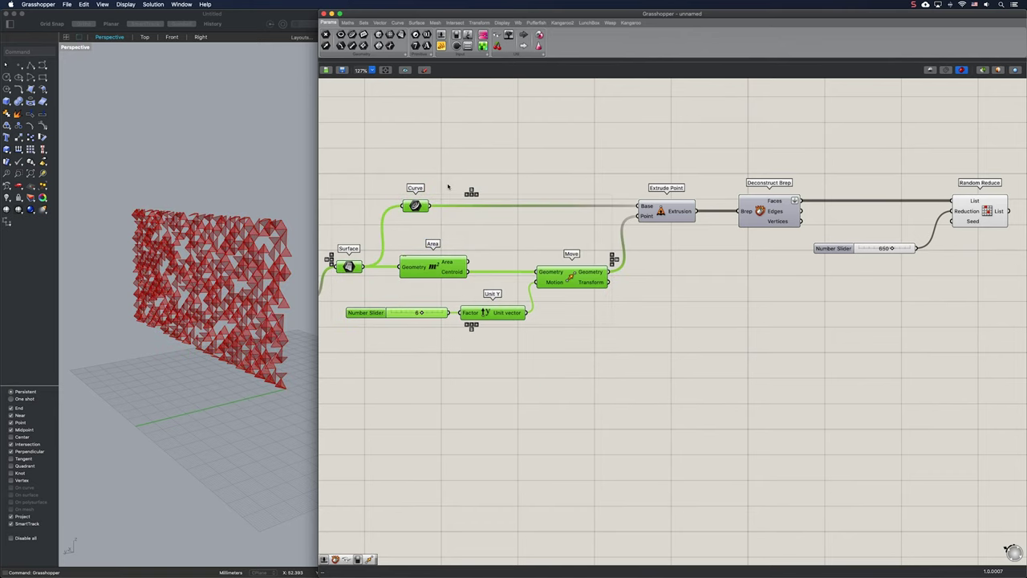
pyautogui.click(449, 187)
pyautogui.moveTo(262, 264)
pyautogui.mouseDown(button='right')
pyautogui.moveTo(237, 252)
pyautogui.moveTo(248, 255)
pyautogui.mouseUp(button='right')
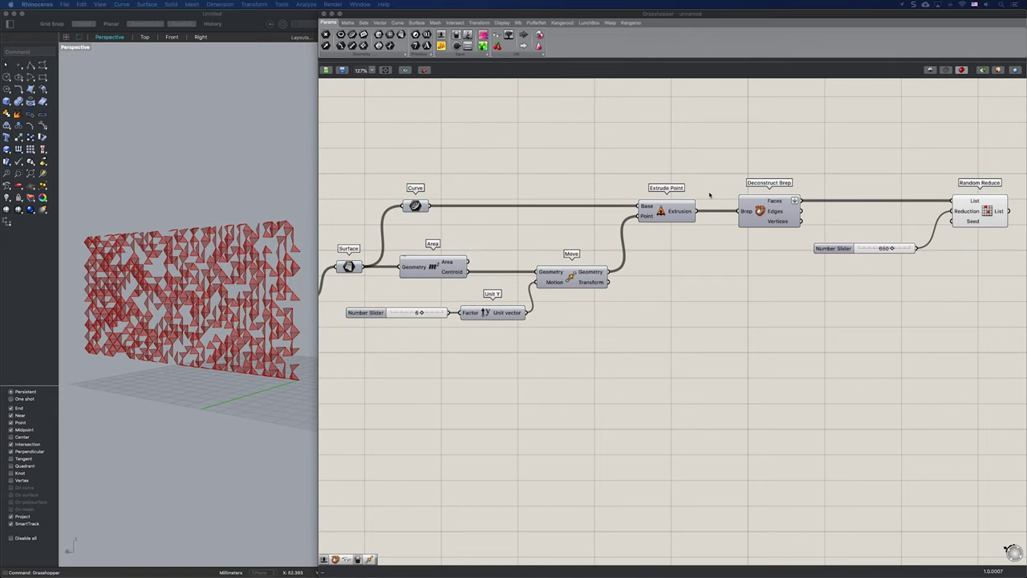
# Add a Deconstruct point component above the definition and connect the Move component's Geometry output to its Point input.
pyautogui.moveTo(709, 146); pyautogui.dragTo(708, 220, button='right')
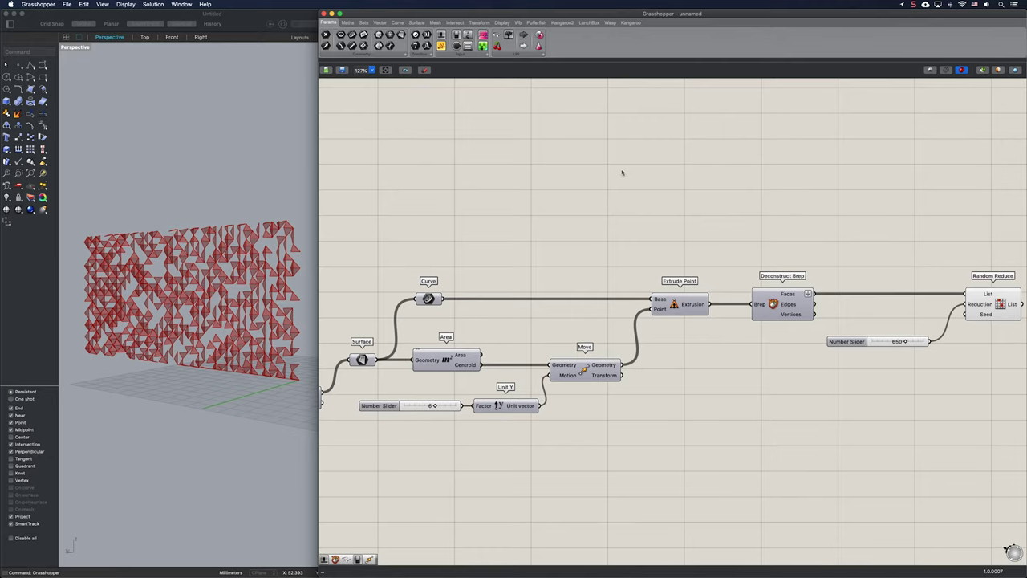
pyautogui.doubleClick(656, 187)
pyautogui.write('decon')
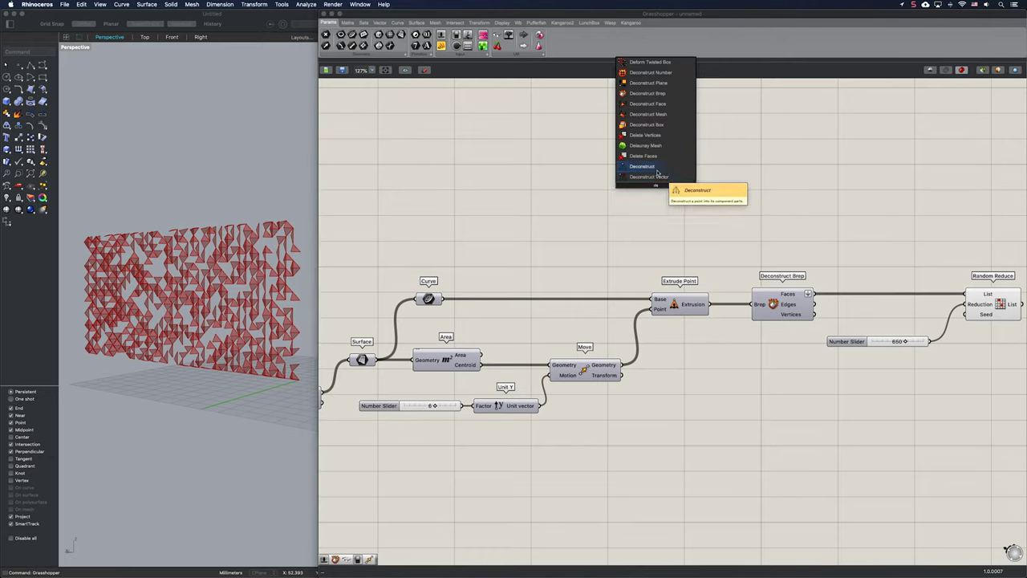
pyautogui.click(657, 168)
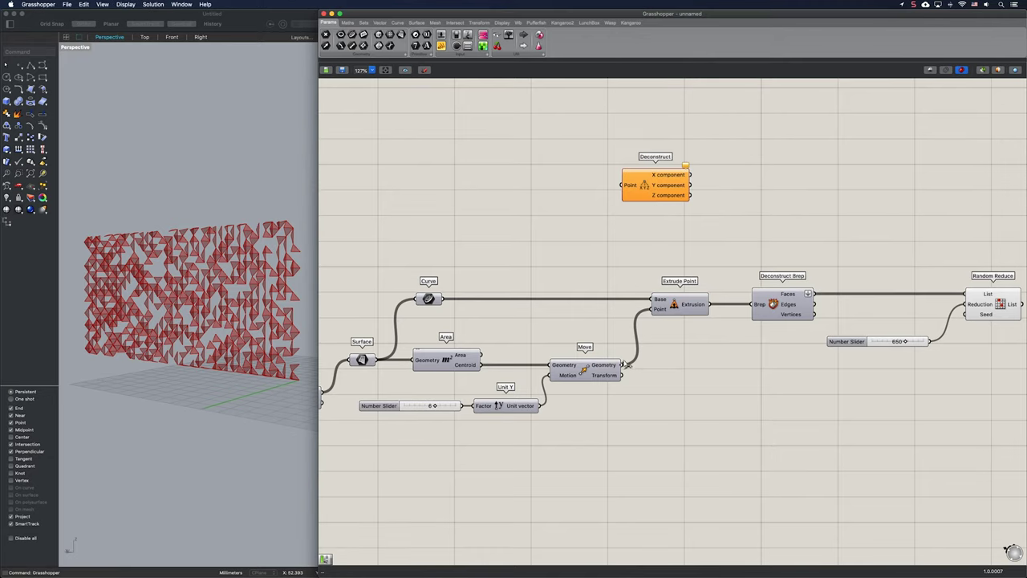
pyautogui.moveTo(624, 364); pyautogui.dragTo(651, 178)
# Add a Sort List component with the X component as Keys and the moved centroids as Values A.
pyautogui.doubleClick(749, 179)
pyautogui.write('sort l')
pyautogui.press('Return')
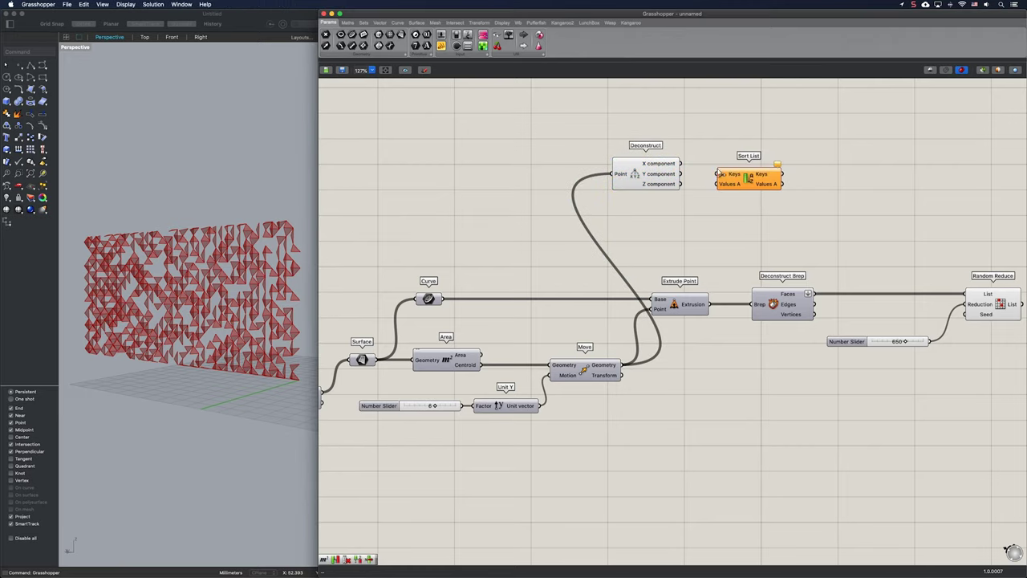
pyautogui.moveTo(683, 166); pyautogui.dragTo(766, 175)
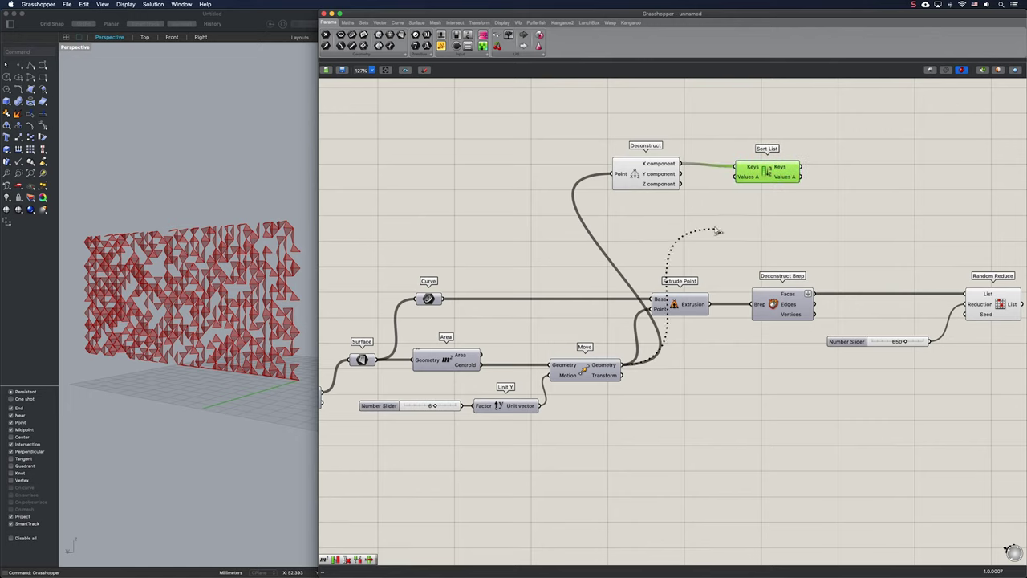
pyautogui.moveTo(718, 231); pyautogui.dragTo(784, 170)
# Add a second Deconstruct point component beside Sort List and connect the sorted Values A output to its Point input.
pyautogui.moveTo(794, 186); pyautogui.dragTo(676, 183, button='right')
pyautogui.doubleClick(755, 189)
pyautogui.write('de')
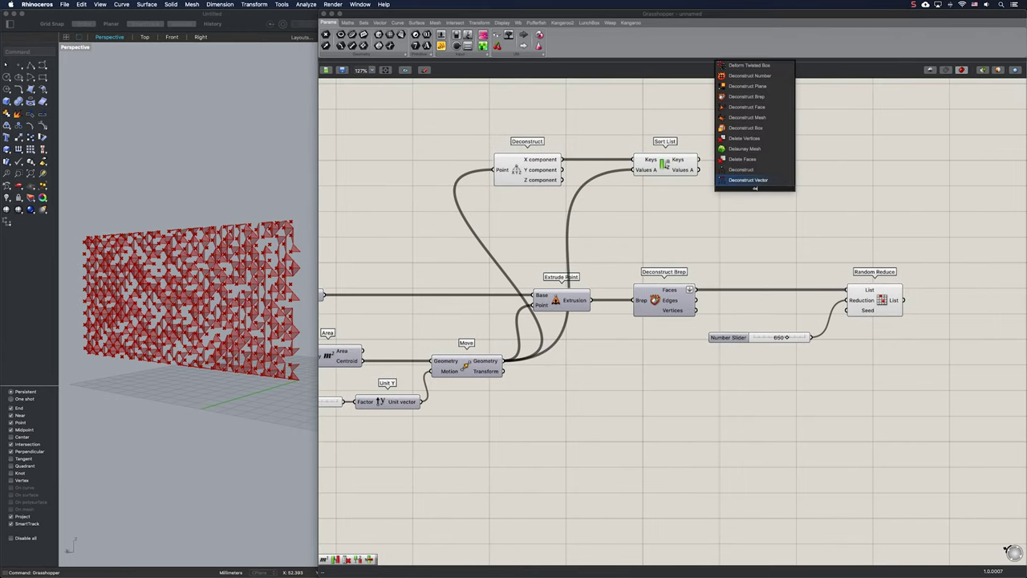
pyautogui.click(735, 170)
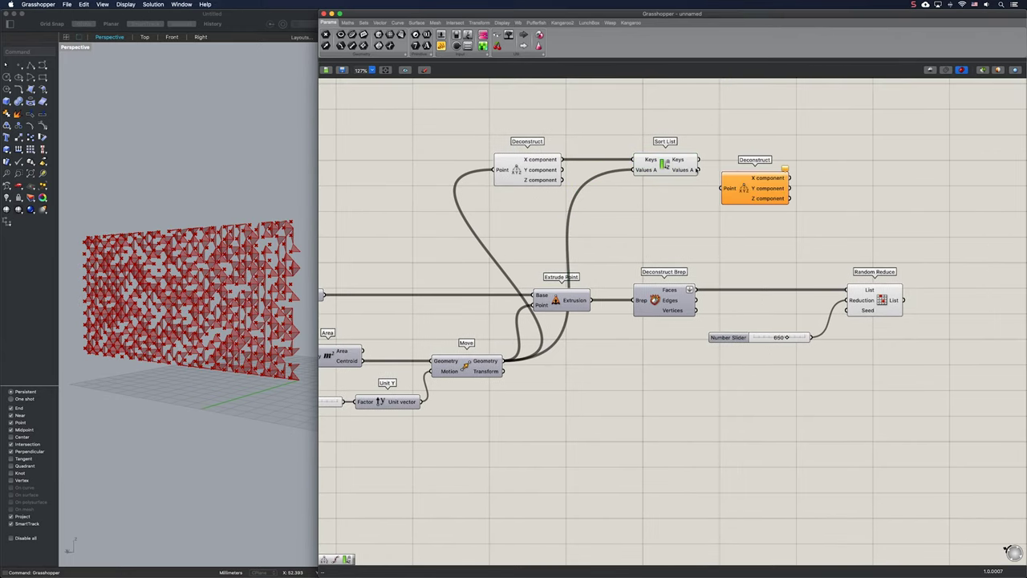
pyautogui.moveTo(724, 193); pyautogui.dragTo(726, 191)
pyautogui.moveTo(744, 191); pyautogui.dragTo(748, 215)
# Add a Delete Consecutive component and feed its Set input from the second Deconstruct's X component output.
pyautogui.moveTo(831, 219); pyautogui.dragTo(751, 211, button='right')
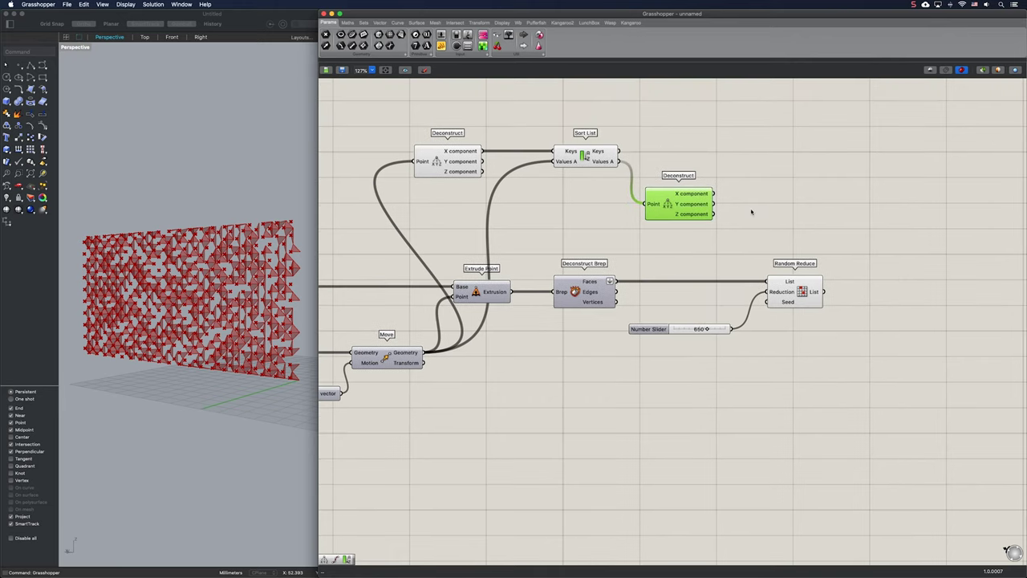
pyautogui.doubleClick(751, 211)
pyautogui.write('de')
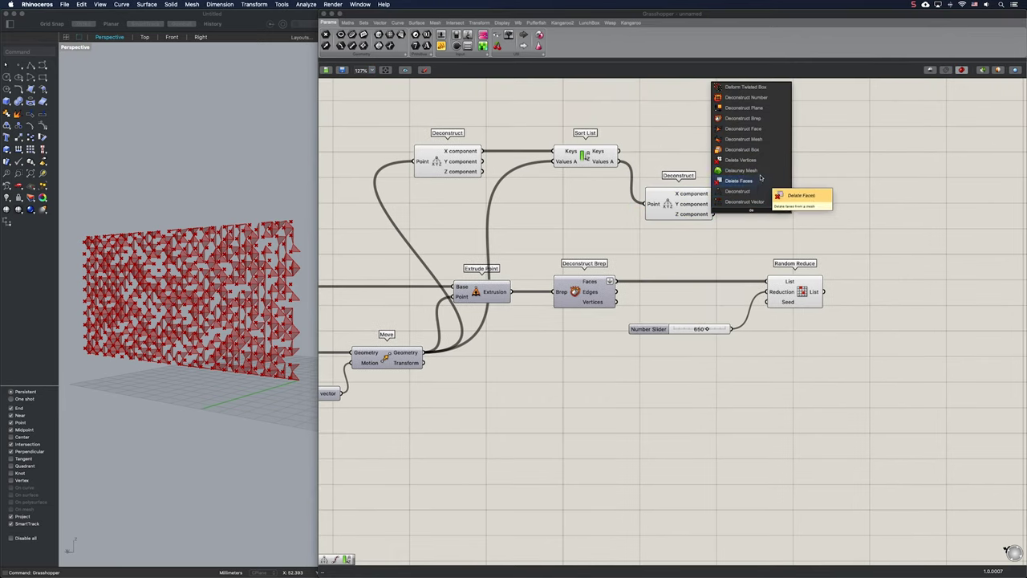
pyautogui.write('lete')
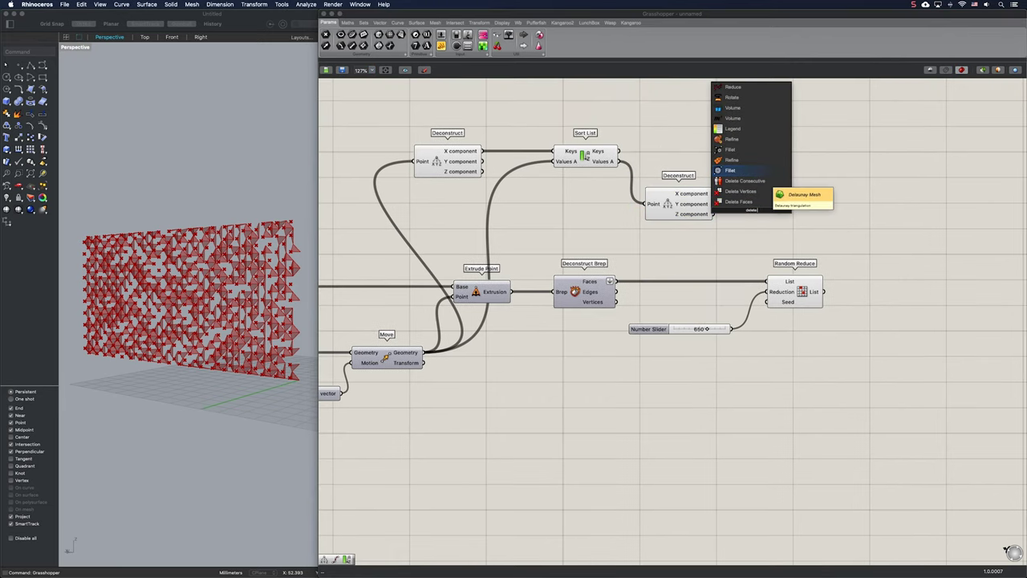
pyautogui.click(760, 182)
pyautogui.moveTo(750, 211); pyautogui.dragTo(786, 203)
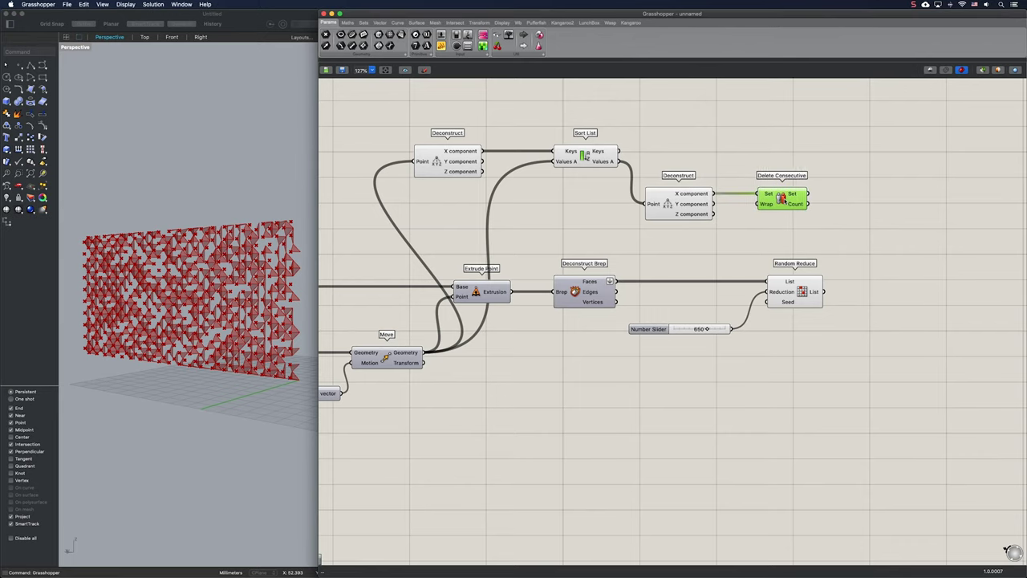
# Add a Member Index component with the second Deconstruct's X component as Set and Delete Consecutive's Set output as Member.
pyautogui.moveTo(851, 147); pyautogui.dragTo(804, 191, button='right')
pyautogui.doubleClick(804, 191)
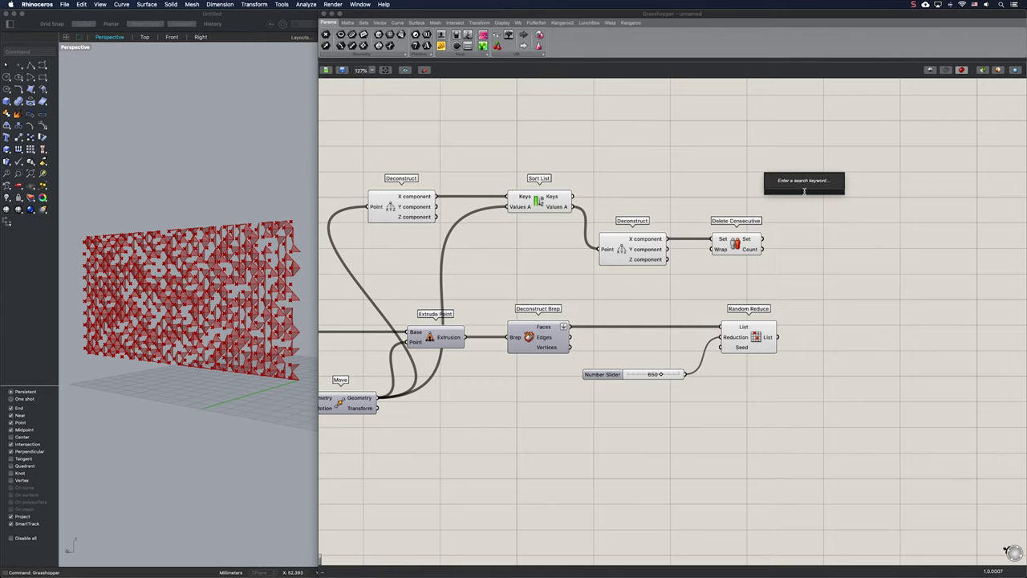
pyautogui.write('mem')
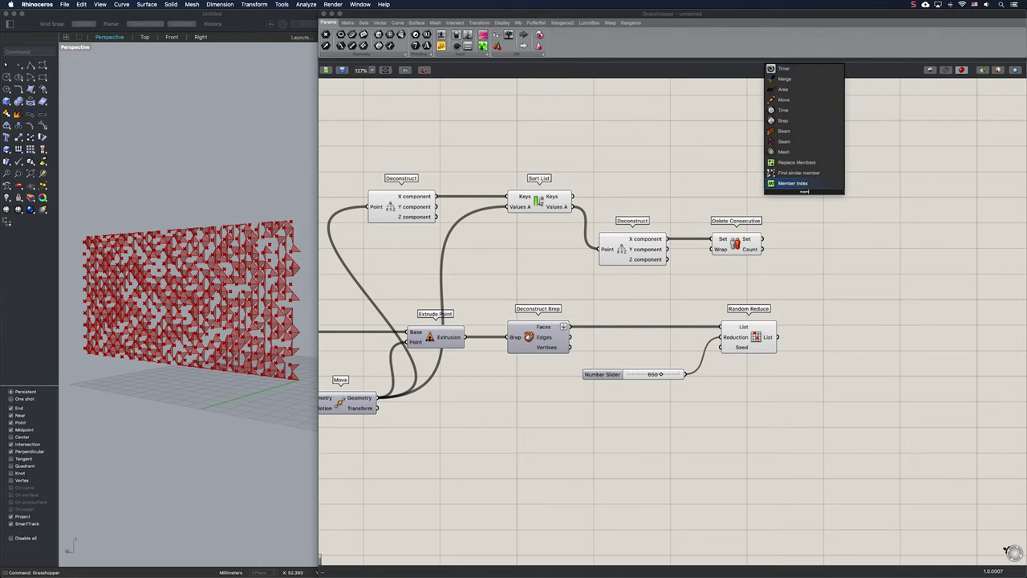
pyautogui.click(811, 187)
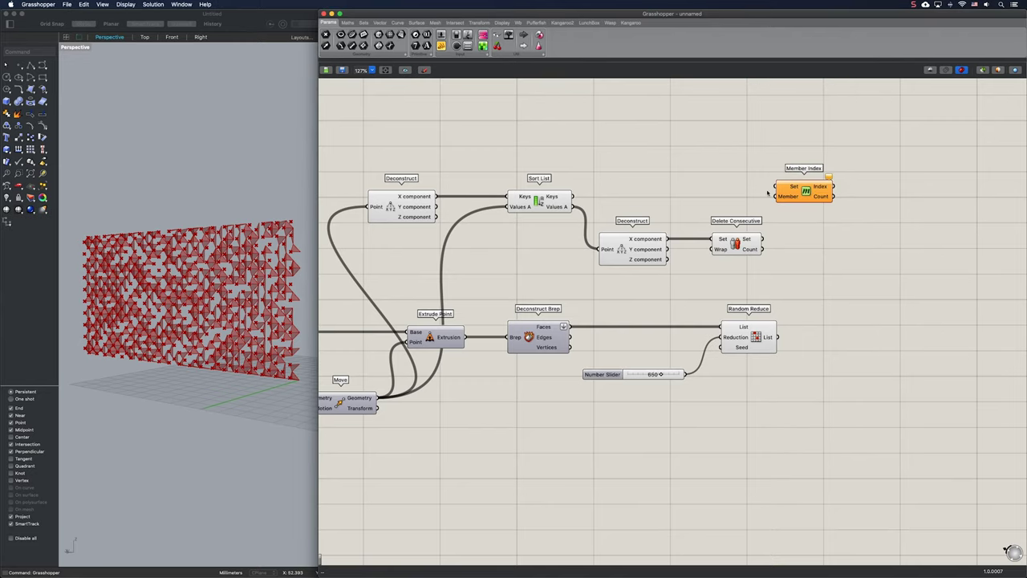
pyautogui.moveTo(674, 240); pyautogui.dragTo(763, 239)
pyautogui.moveTo(799, 192); pyautogui.dragTo(809, 188)
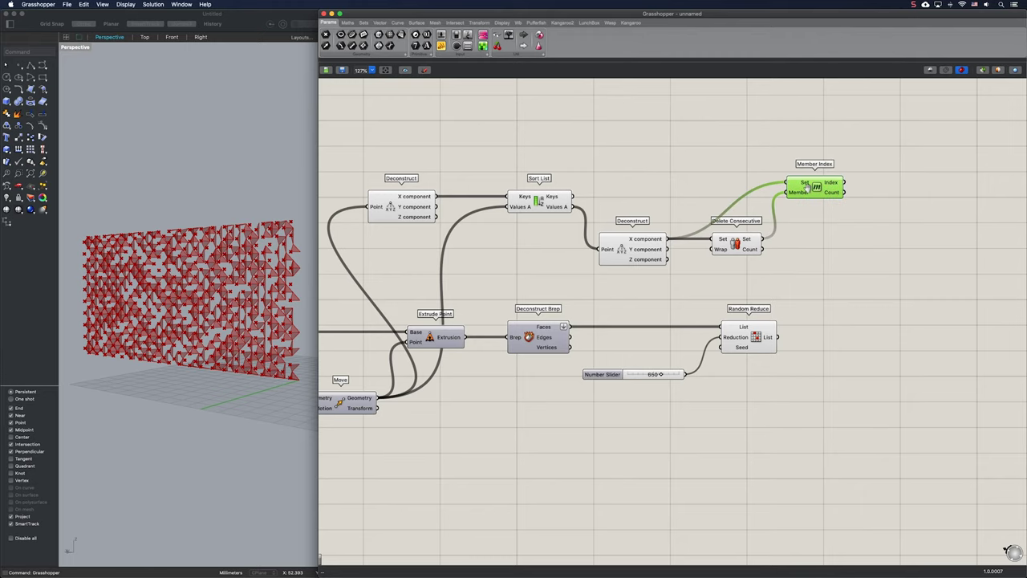
# Add a Partition List component with Sort List's Values A as List and Member Index's Count as Size.
pyautogui.moveTo(810, 188); pyautogui.dragTo(776, 242, button='right')
pyautogui.doubleClick(779, 185)
pyautogui.write('part')
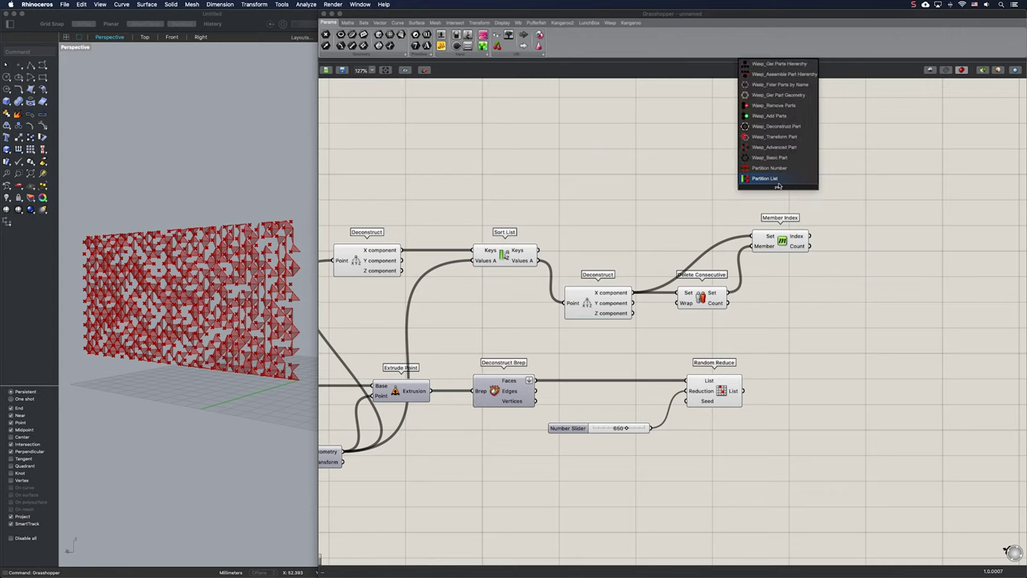
pyautogui.click(780, 182)
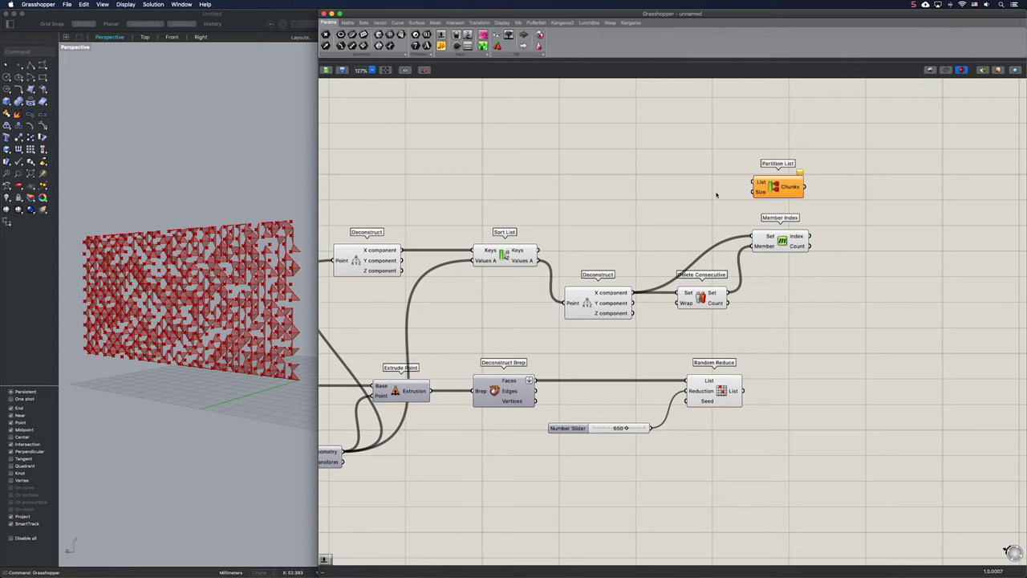
pyautogui.moveTo(576, 252); pyautogui.dragTo(811, 244)
pyautogui.moveTo(780, 194); pyautogui.dragTo(867, 188)
# Add a PolyLine component with Partition List's Chunks as Vertices and inspect the vertical lines up close in the model.
pyautogui.moveTo(933, 195); pyautogui.dragTo(789, 179, button='right')
pyautogui.doubleClick(801, 173)
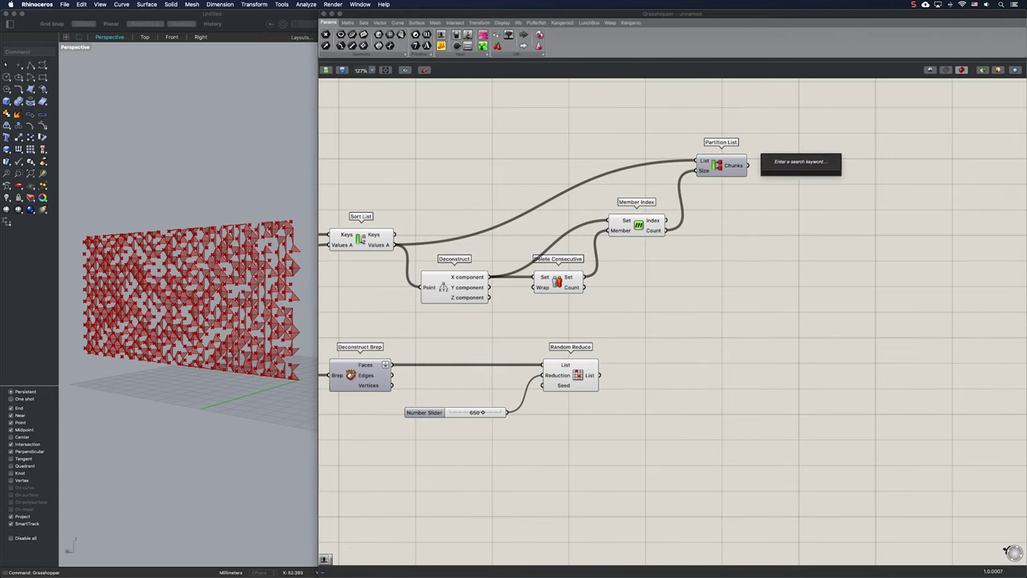
pyautogui.write('poly')
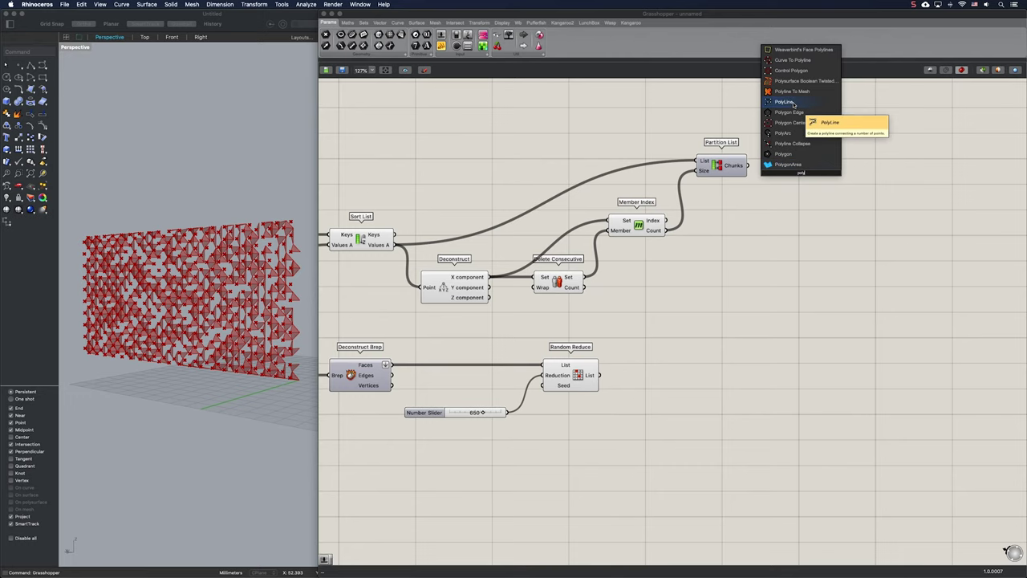
pyautogui.click(794, 102)
pyautogui.moveTo(773, 169); pyautogui.dragTo(772, 173)
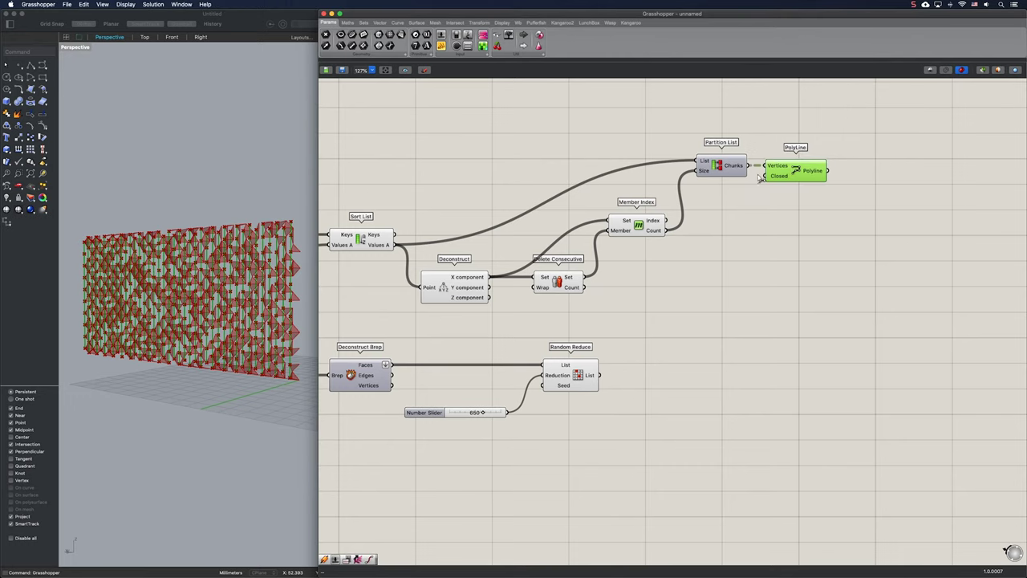
pyautogui.scroll(10, 287, 286)
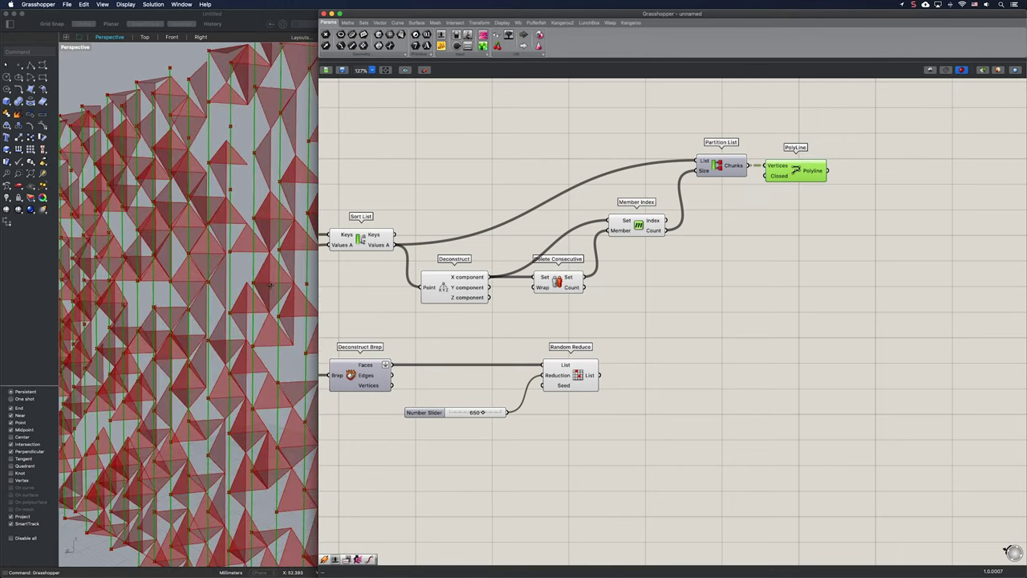
pyautogui.scroll(-4, 273, 286)
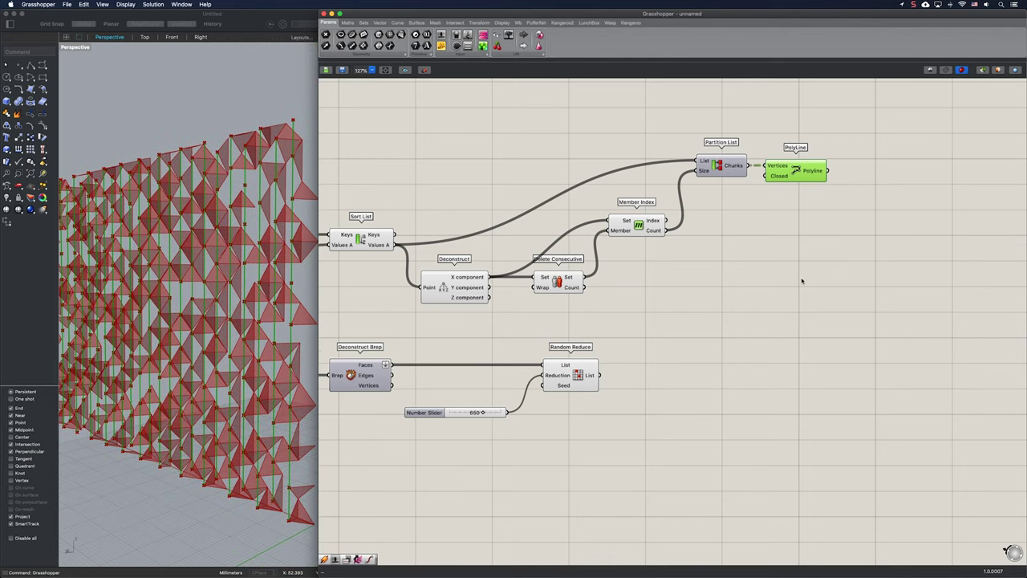
# Add a Pipe component and connect a new number slider set to 0.1 to its Radius input.
pyautogui.doubleClick(861, 220)
pyautogui.write('pipe')
pyautogui.press('Return')
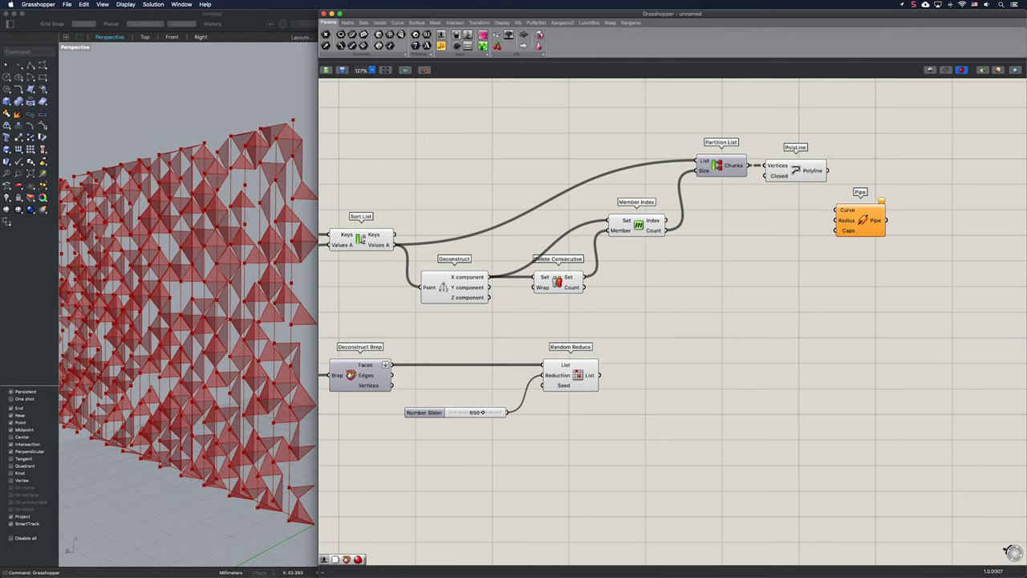
pyautogui.moveTo(861, 223); pyautogui.dragTo(895, 208)
pyautogui.doubleClick(812, 222)
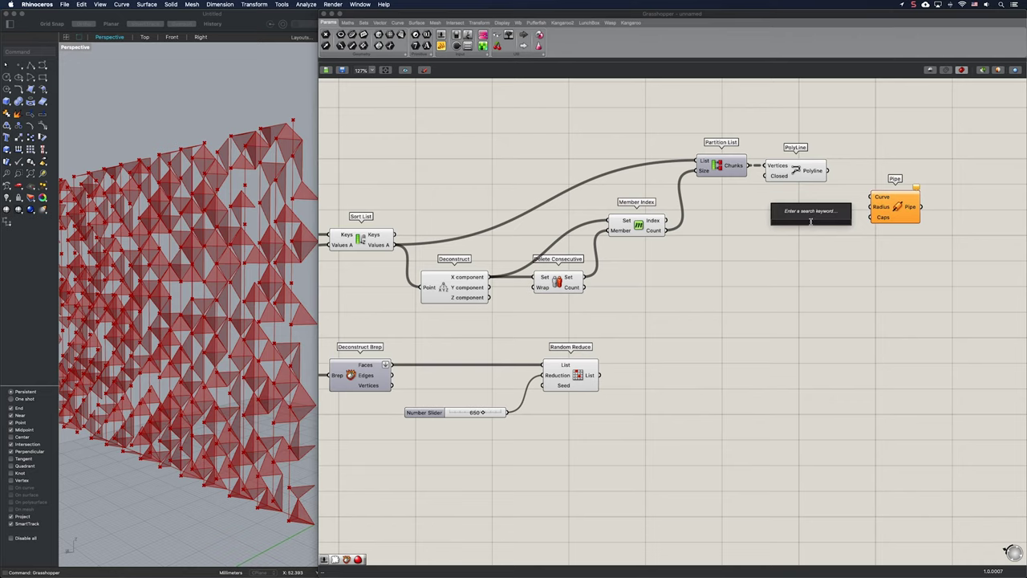
pyautogui.write('0.1')
pyautogui.press('Return')
pyautogui.moveTo(884, 214); pyautogui.dragTo(894, 220)
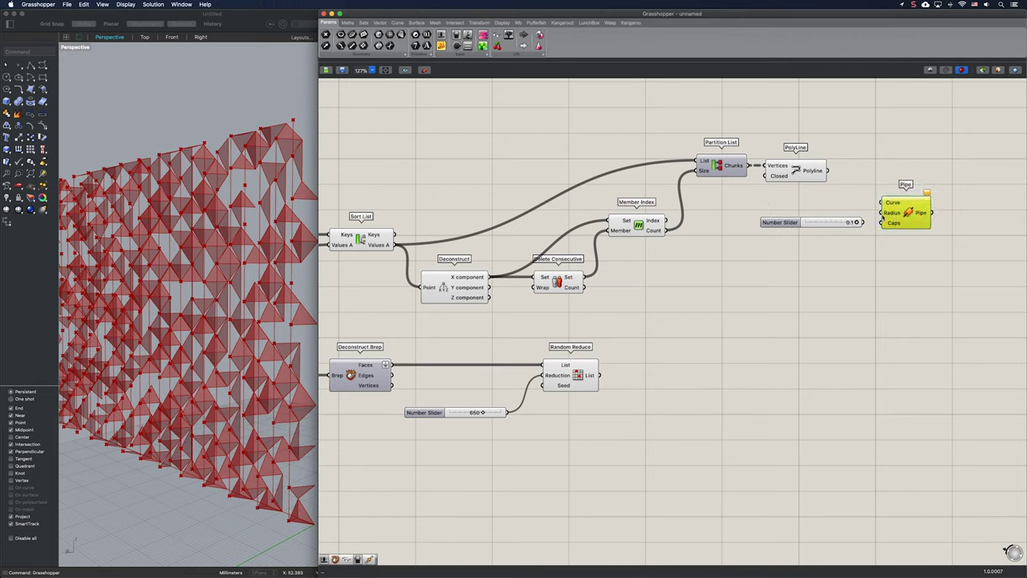
pyautogui.moveTo(827, 226); pyautogui.dragTo(830, 216)
# Add a small panel below the radius slider and connect it to the Pipe's Caps input.
pyautogui.doubleClick(821, 237)
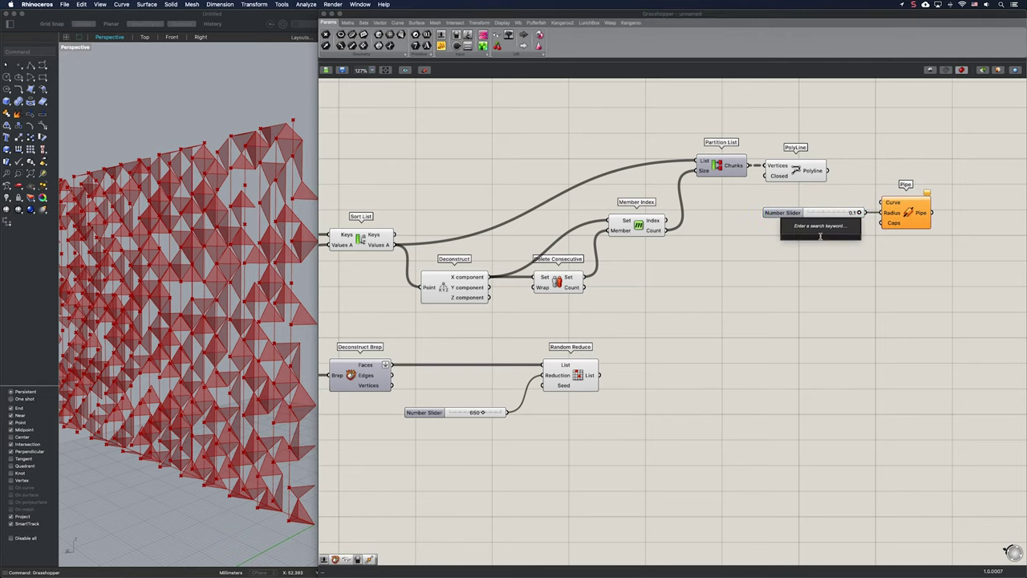
pyautogui.write('"')
pyautogui.press('Return')
pyautogui.moveTo(841, 243)
pyautogui.mouseDown()
pyautogui.moveTo(825, 232)
pyautogui.moveTo(850, 229)
pyautogui.mouseUp()
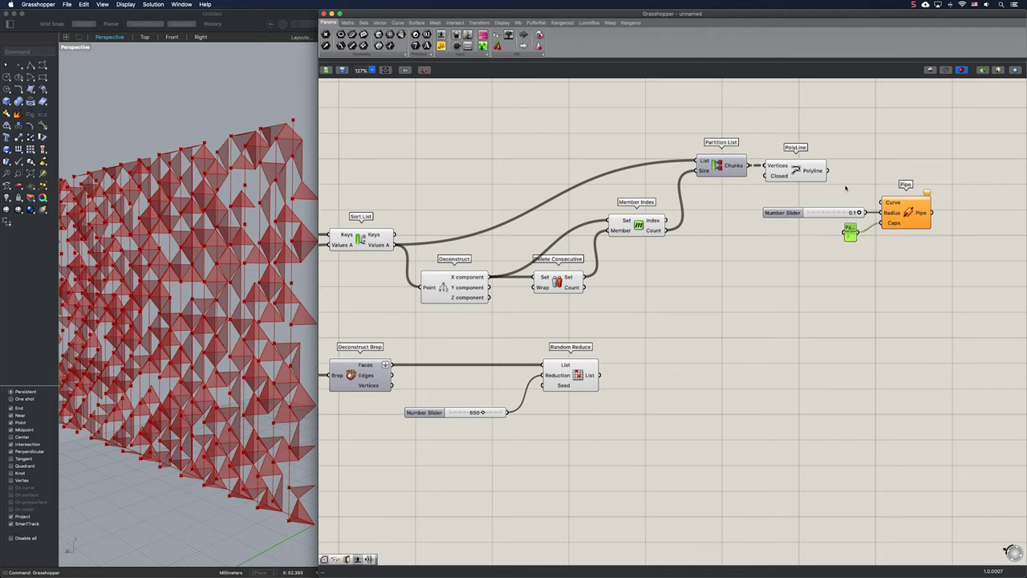
# Connect both the PolyLine output and Deconstruct Brep's Edges output to the Pipe's Curve input.
pyautogui.moveTo(834, 176); pyautogui.dragTo(886, 202)
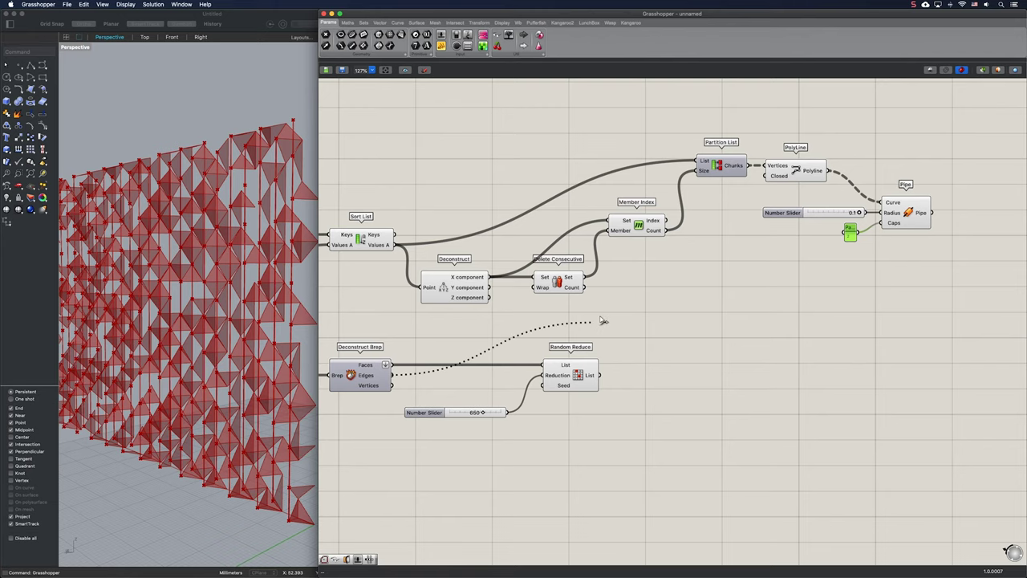
pyautogui.moveTo(602, 321); pyautogui.dragTo(886, 207)
pyautogui.click(910, 212)
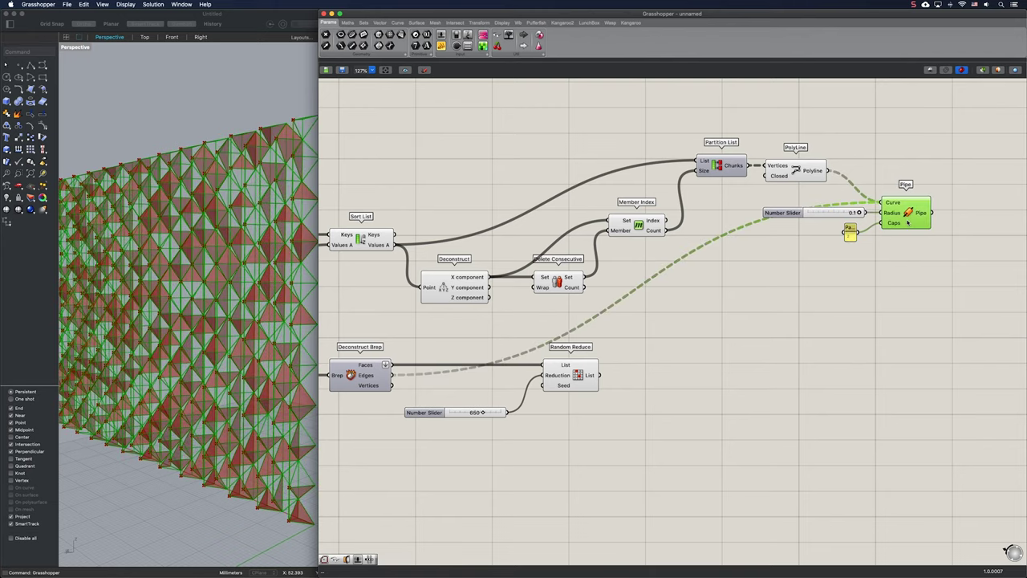
pyautogui.click(886, 257)
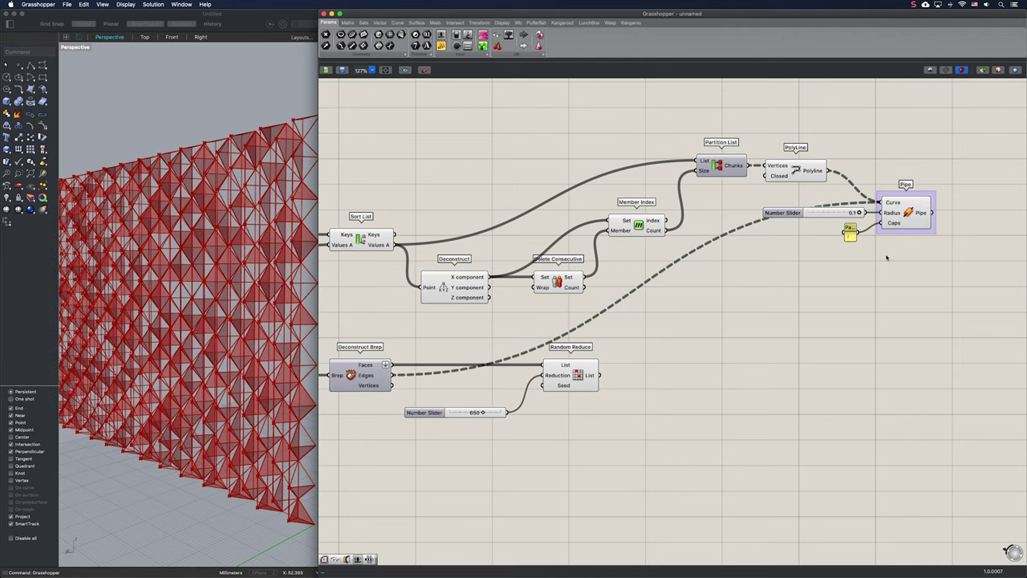
# Turn off the preview of the components from Sort List through PolyLine and Random Reduce, leaving the Pipe shown.
pyautogui.moveTo(834, 450); pyautogui.dragTo(324, 159)
pyautogui.middleClick(364, 241)
pyautogui.click(390, 215)
pyautogui.click(605, 351)
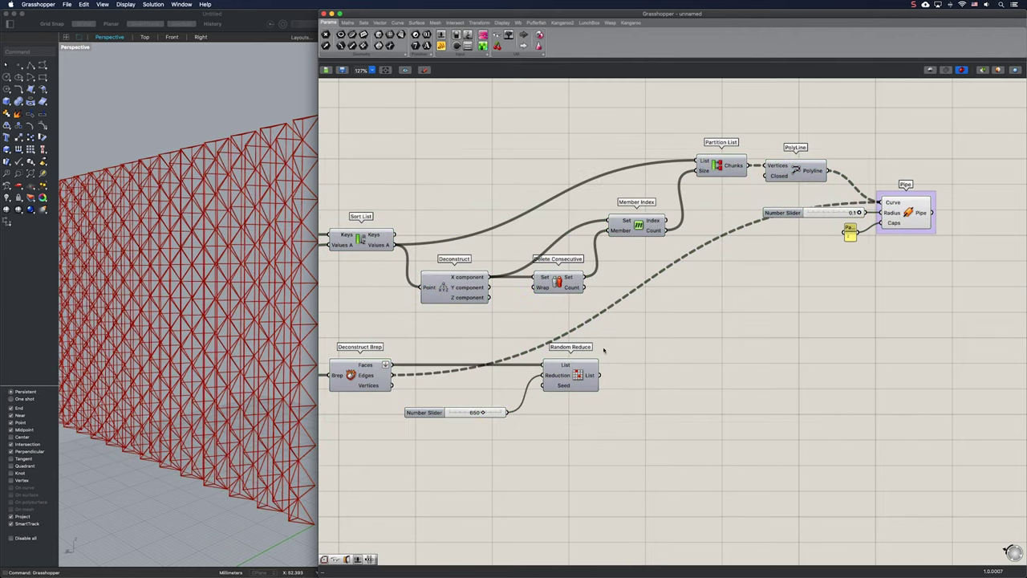
# Add another Deconstruct Brep component and connect Random Reduce's List output to its Brep input.
pyautogui.moveTo(140, 322); pyautogui.dragTo(178, 328, button='right')
pyautogui.click(580, 384)
pyautogui.scroll(-5, 273, 351)
pyautogui.moveTo(274, 354); pyautogui.dragTo(293, 356, button='right')
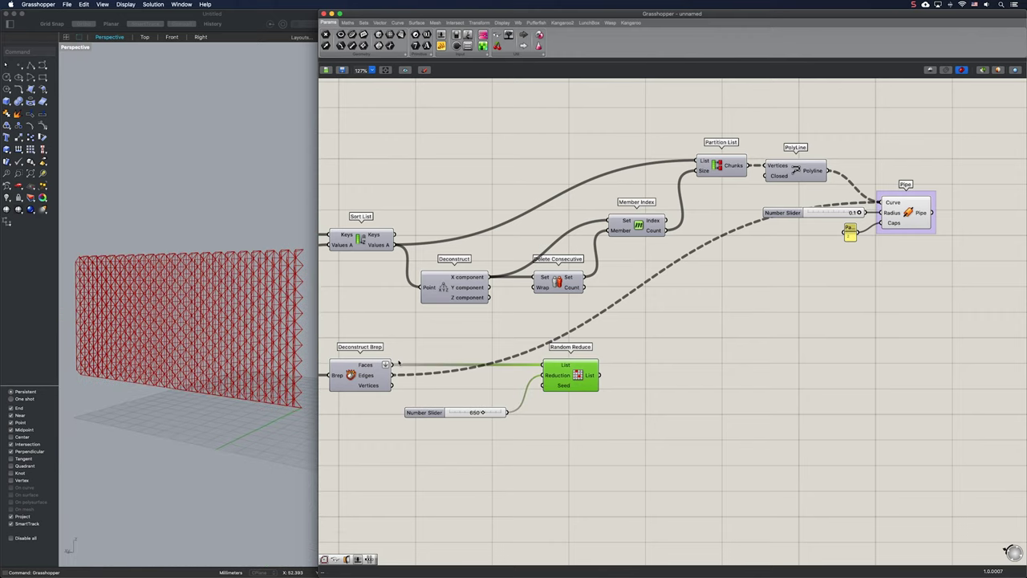
pyautogui.doubleClick(701, 343)
pyautogui.write('dec')
pyautogui.click(706, 261)
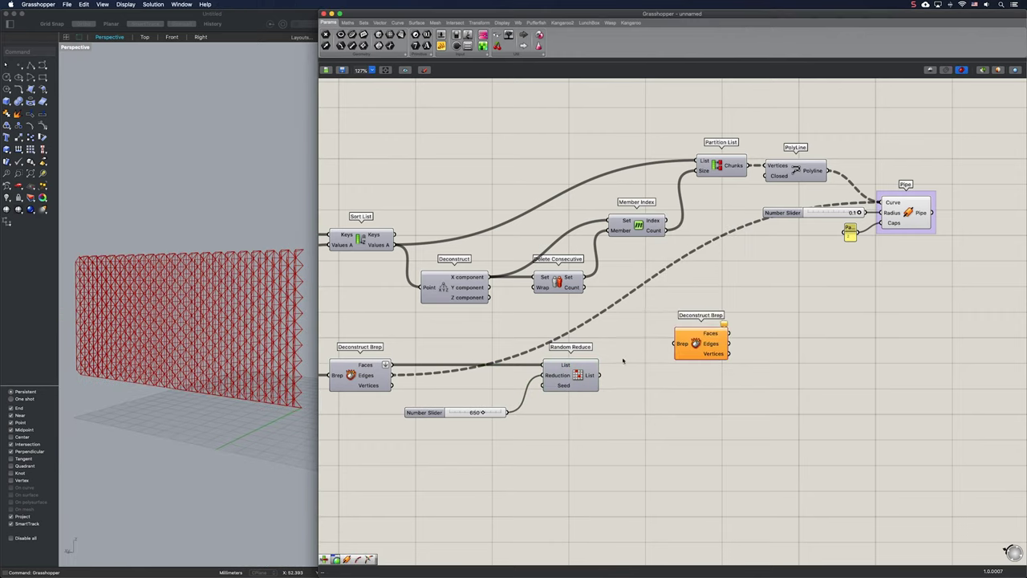
pyautogui.moveTo(603, 375); pyautogui.dragTo(727, 326)
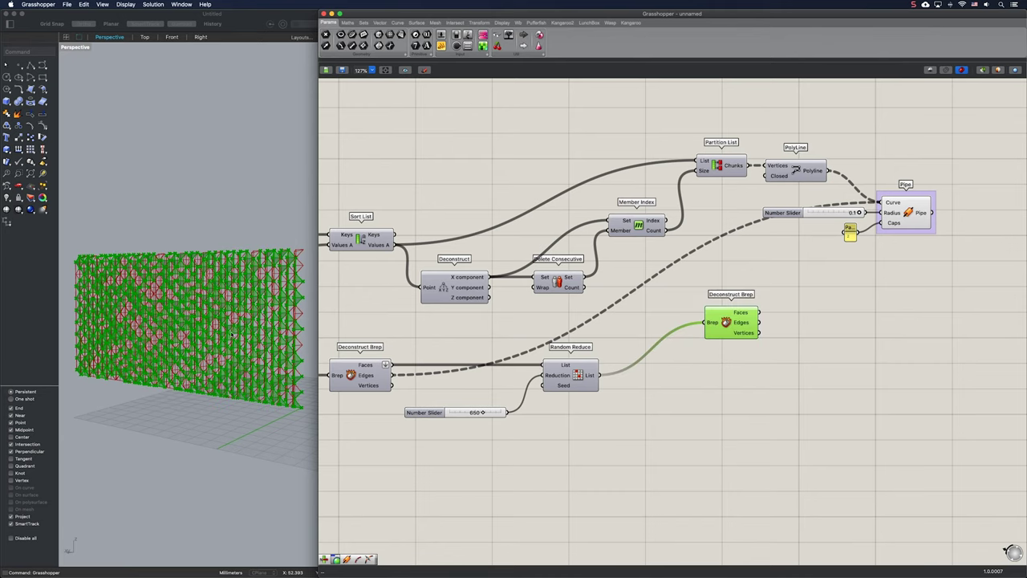
# Add an Area component below the new Deconstruct Brep and connect Random Reduce's List output to its Geometry input.
pyautogui.scroll(3, 244, 330)
pyautogui.moveTo(244, 330); pyautogui.dragTo(228, 305, button='right')
pyautogui.moveTo(702, 433); pyautogui.dragTo(615, 307, button='right')
pyautogui.doubleClick(622, 361)
pyautogui.write('area')
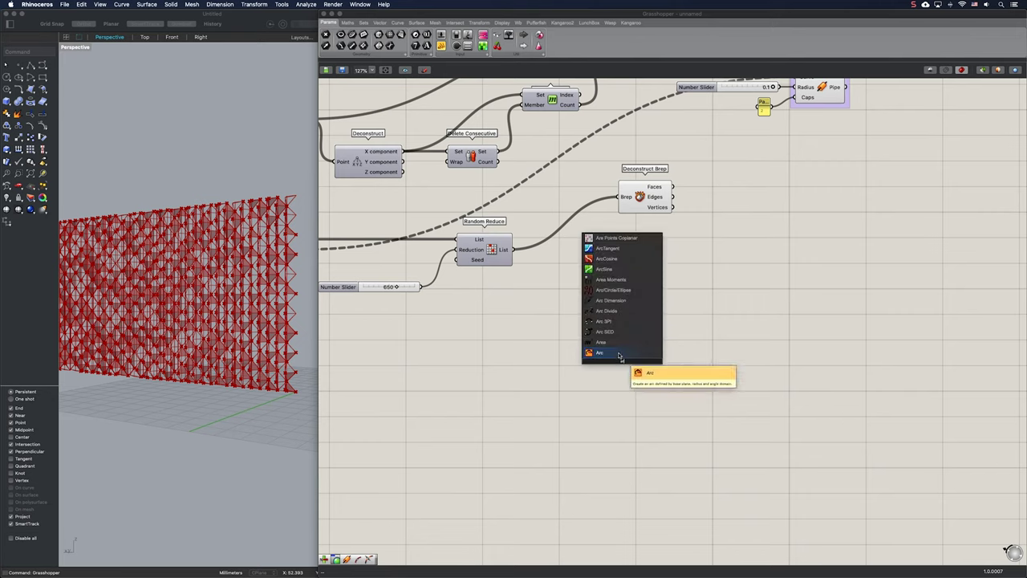
pyautogui.click(618, 349)
pyautogui.moveTo(584, 338); pyautogui.dragTo(616, 310)
# Add a Scale component with Random Reduce's List as Geometry and the new Area's Centroid as Center.
pyautogui.click(727, 323)
pyautogui.doubleClick(727, 322)
pyautogui.write('scale')
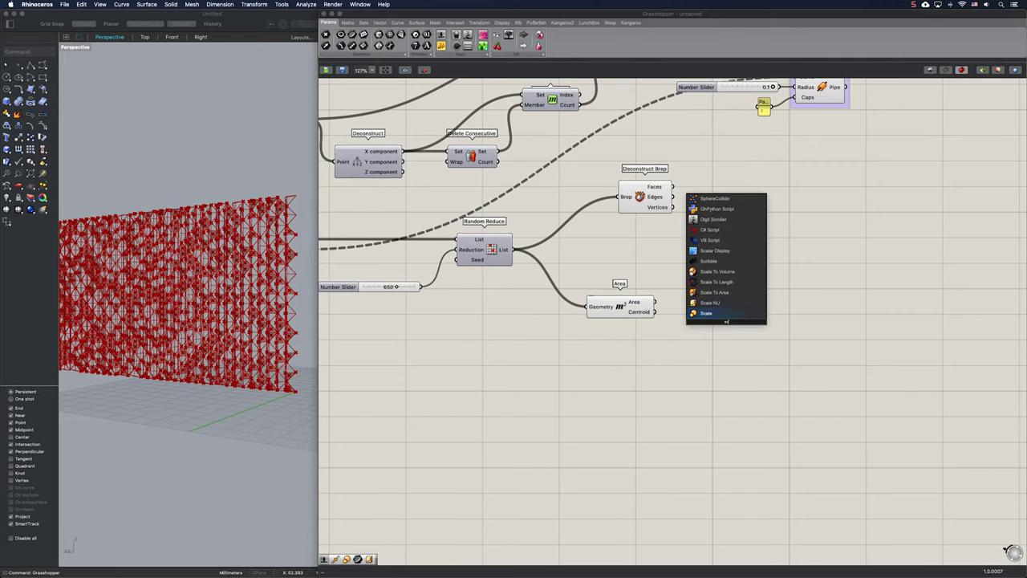
pyautogui.click(726, 316)
pyautogui.moveTo(516, 251); pyautogui.dragTo(691, 312)
pyautogui.moveTo(711, 314); pyautogui.dragTo(726, 295)
pyautogui.moveTo(697, 308); pyautogui.dragTo(741, 314)
pyautogui.moveTo(634, 311); pyautogui.dragTo(609, 312)
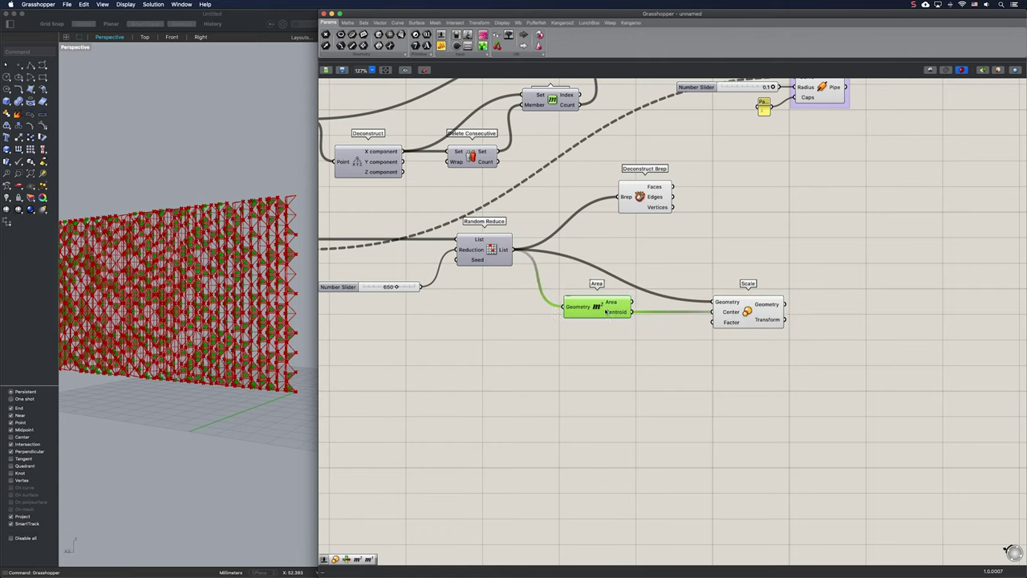
# Add a Random component and place it below the Area and Scale components.
pyautogui.doubleClick(640, 334)
pyautogui.write('random')
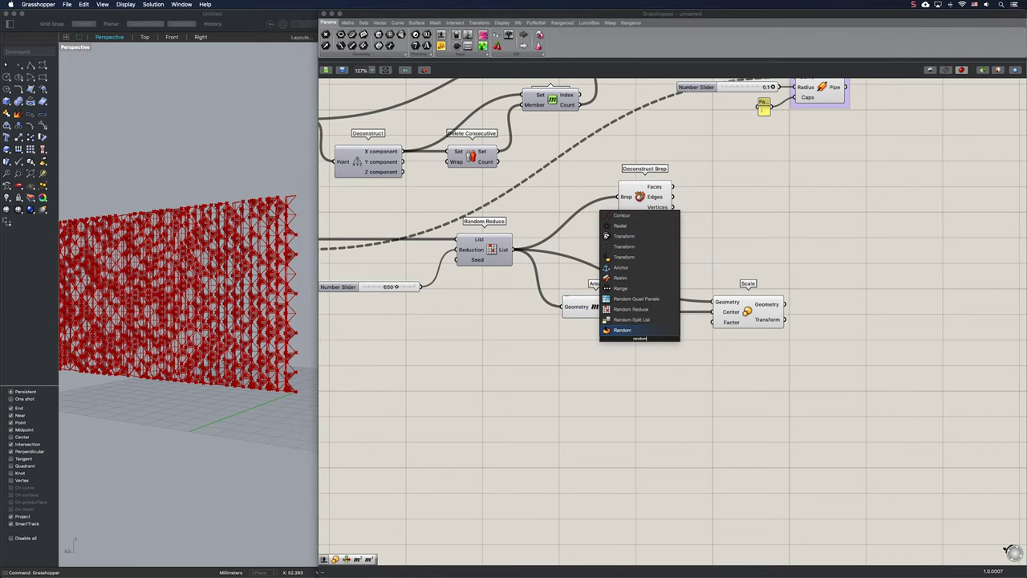
pyautogui.press('Return')
pyautogui.moveTo(650, 346); pyautogui.dragTo(698, 391)
# Add a List Length component, connect Area's Centroid to its List input, and connect its Length output to Random's Number input.
pyautogui.doubleClick(624, 374)
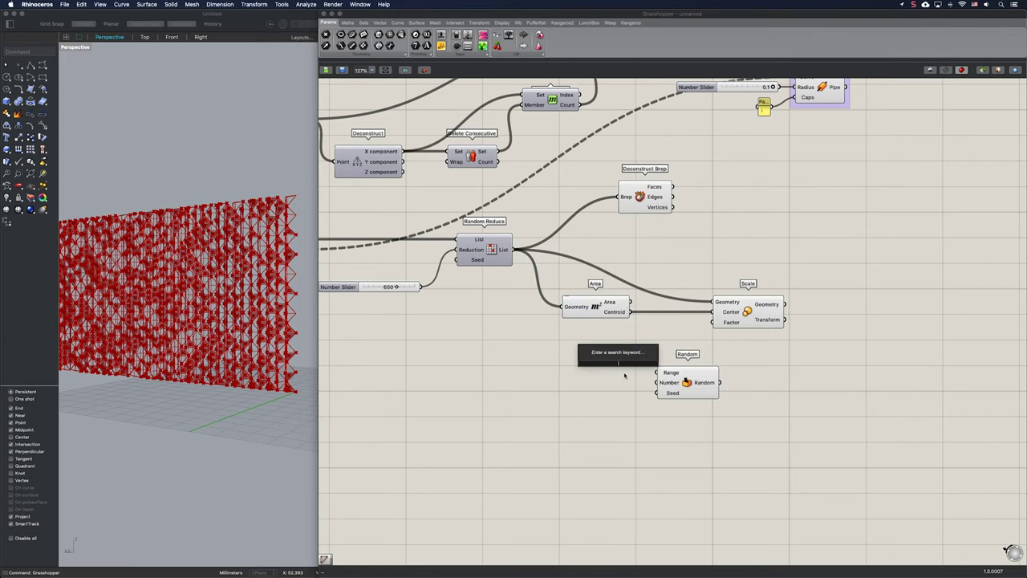
pyautogui.write('list len')
pyautogui.press('Up')
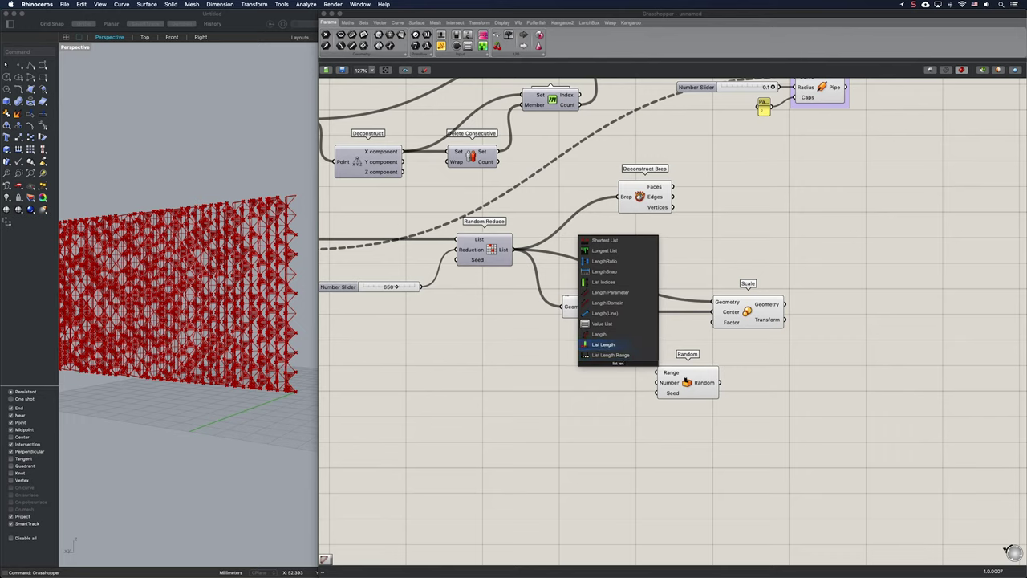
pyautogui.press('Return')
pyautogui.moveTo(632, 313); pyautogui.dragTo(703, 383)
pyautogui.moveTo(634, 385); pyautogui.dragTo(642, 385)
# Add a Construct Domain component, connect its Domain output to Random's Range input, and move List Length below it.
pyautogui.doubleClick(564, 376)
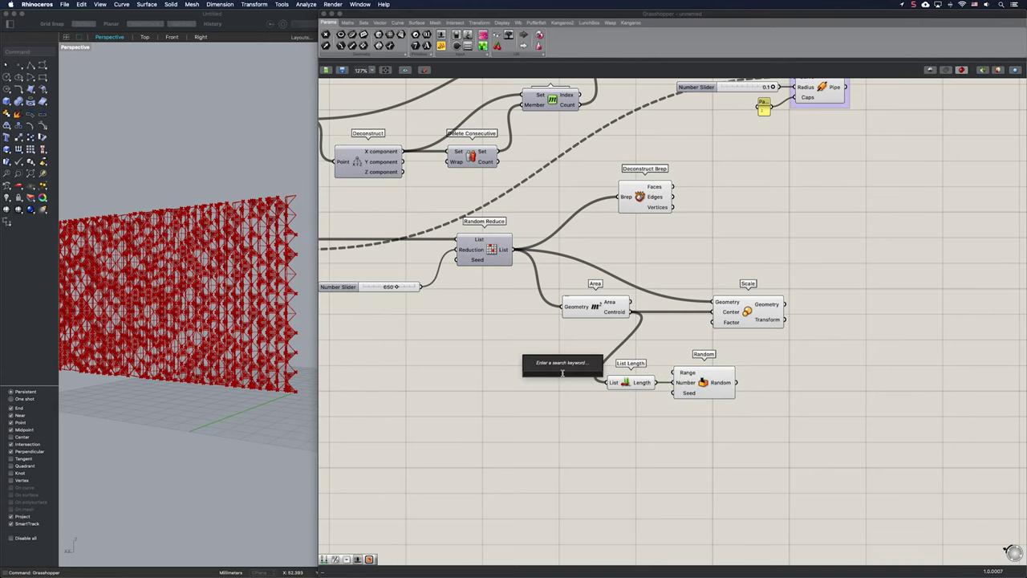
pyautogui.write('construct dom')
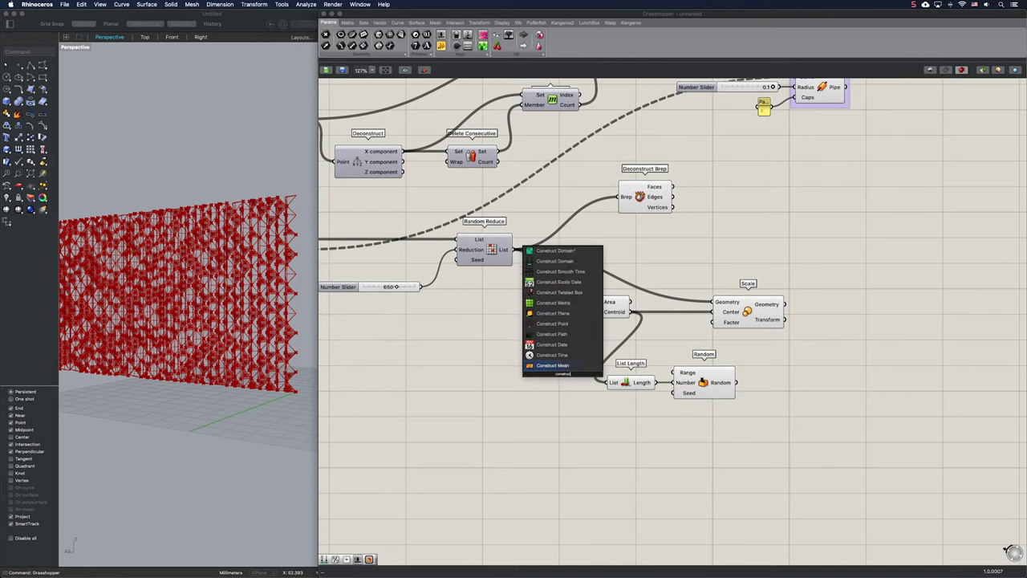
pyautogui.press('Return')
pyautogui.moveTo(674, 374); pyautogui.dragTo(570, 359)
pyautogui.moveTo(620, 385); pyautogui.dragTo(619, 407)
# Add number sliders of 0.3 and 0.85 and connect them to Construct Domain's Domain start and Domain end inputs.
pyautogui.doubleClick(473, 359)
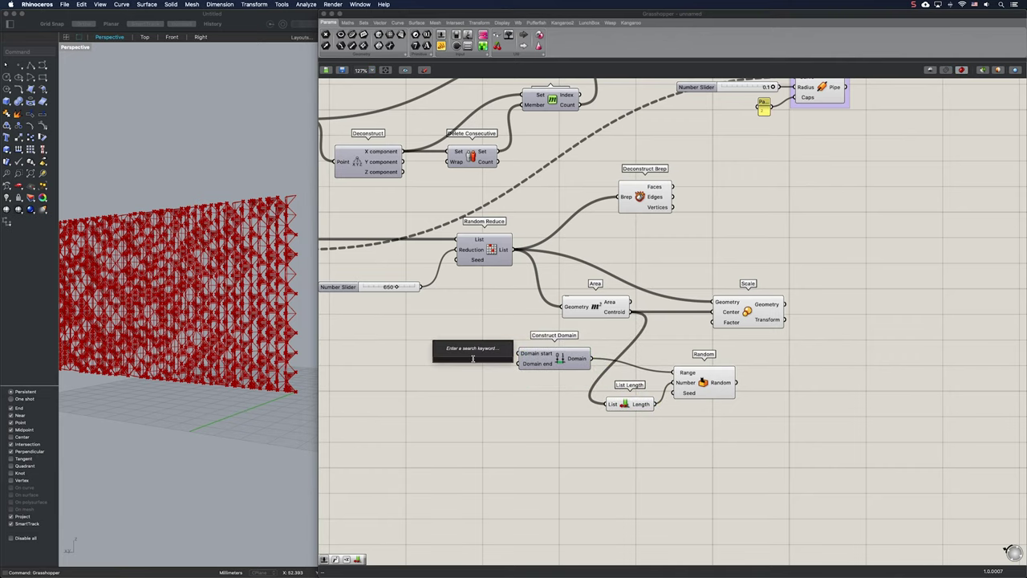
pyautogui.write('0.3')
pyautogui.press('Return')
pyautogui.moveTo(500, 364); pyautogui.dragTo(480, 358)
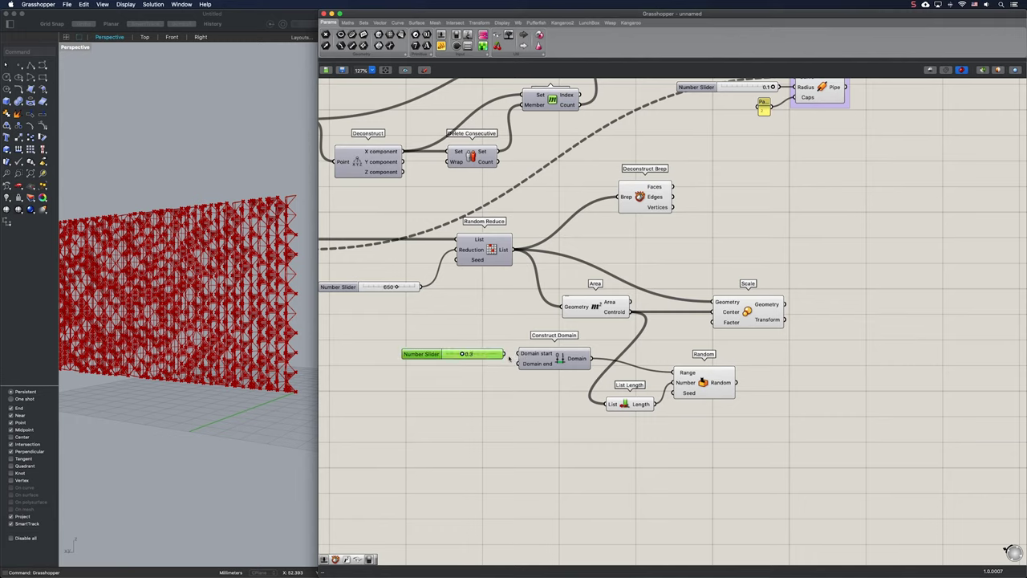
pyautogui.doubleClick(470, 376)
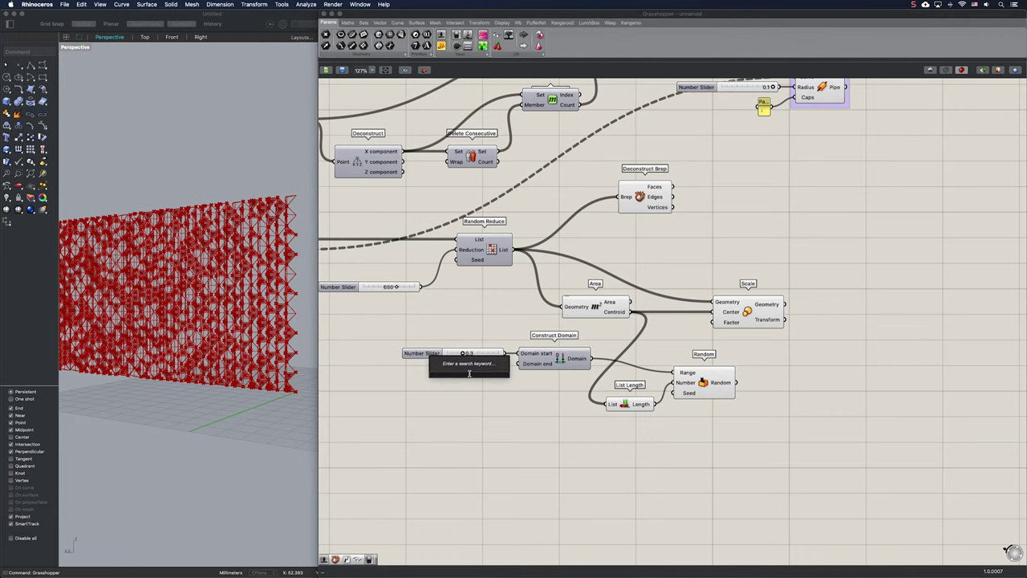
pyautogui.write('0.85')
pyautogui.press('Return')
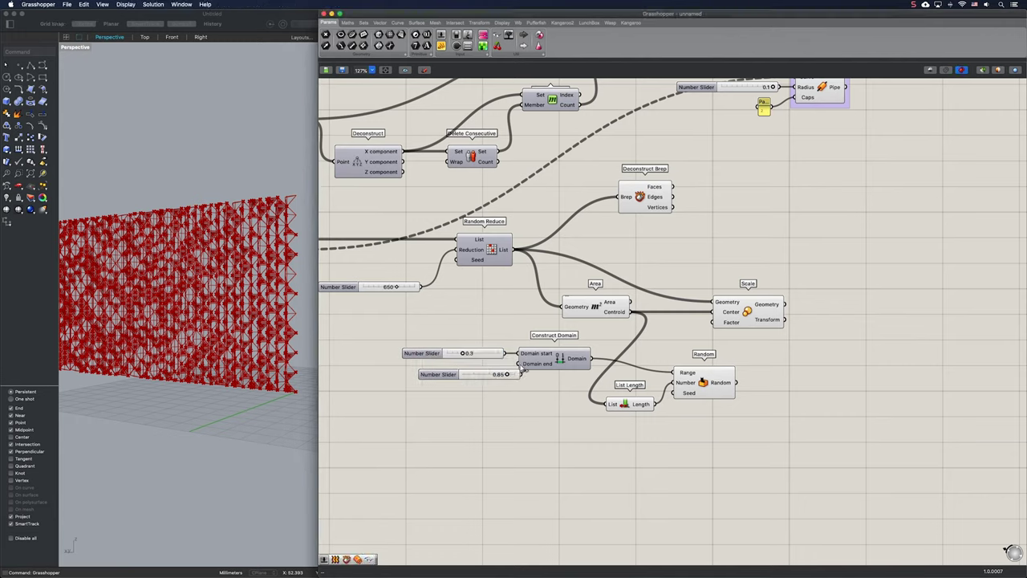
pyautogui.moveTo(480, 374); pyautogui.dragTo(467, 372)
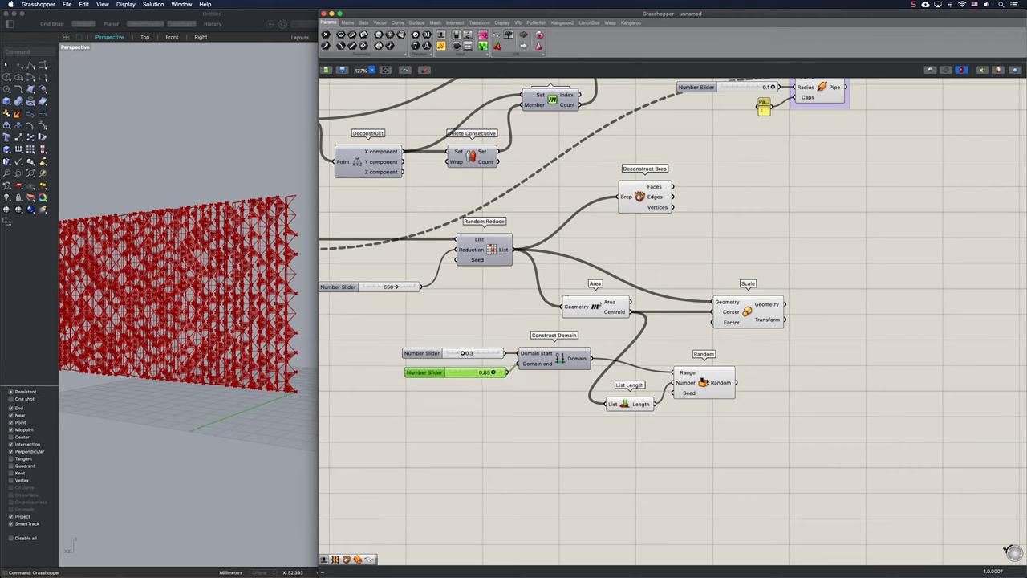
# Connect Random's output to Scale's Factor input and turn off the preview of the components from Random Reduce to Scale.
pyautogui.moveTo(715, 347); pyautogui.dragTo(713, 321)
pyautogui.click(747, 313)
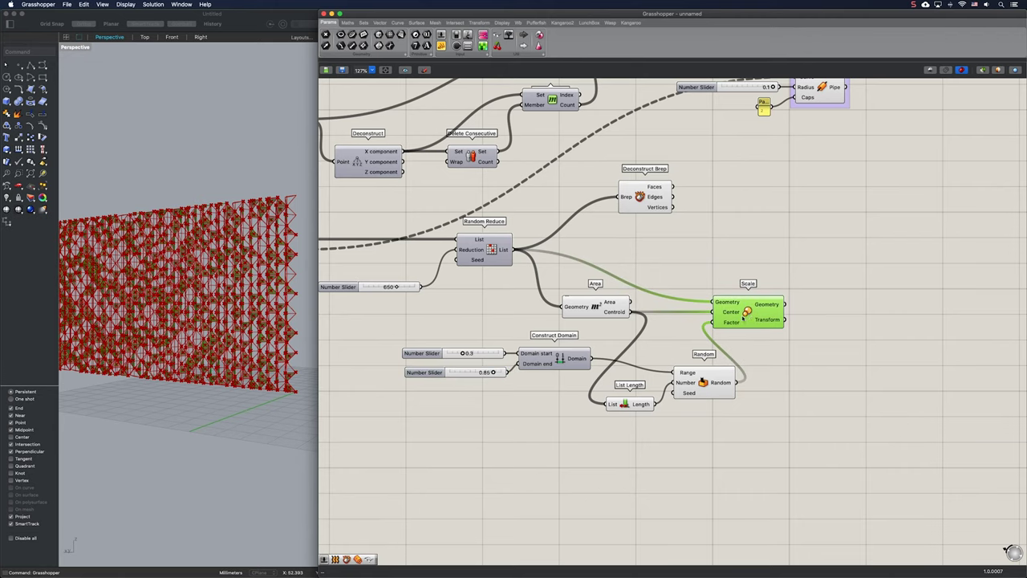
pyautogui.moveTo(719, 441); pyautogui.dragTo(392, 195)
pyautogui.middleClick(636, 196)
pyautogui.click(664, 174)
pyautogui.click(696, 196)
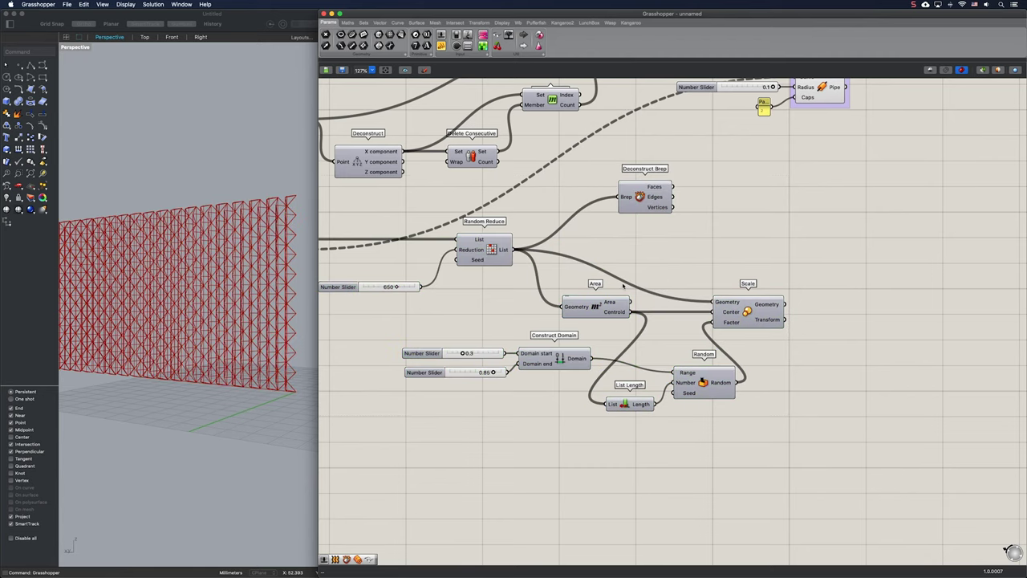
# Add a Deconstruct Brep component after Scale and connect Scale's Geometry output to its Brep input.
pyautogui.click(755, 321)
pyautogui.doubleClick(866, 308)
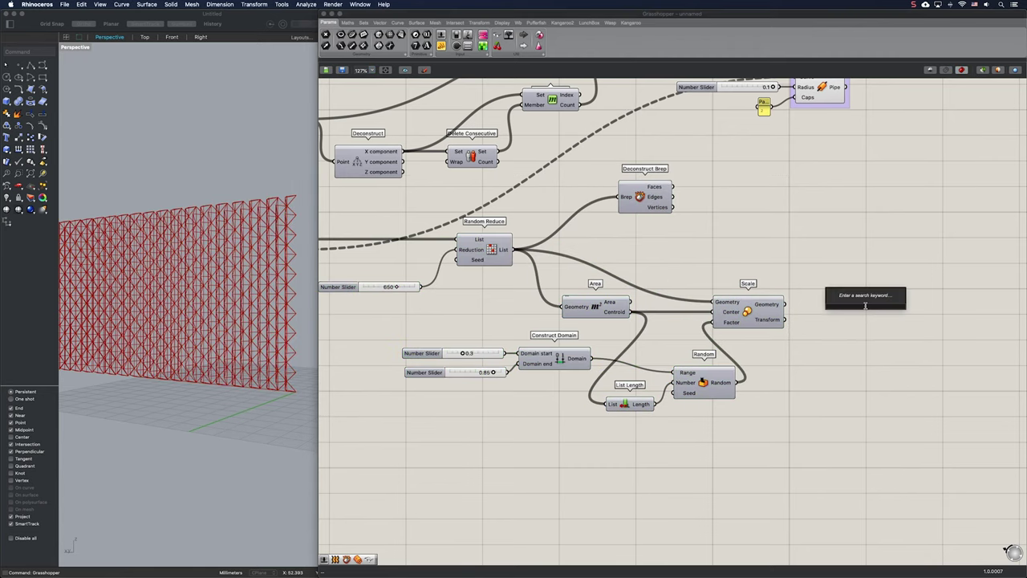
pyautogui.write('dec')
pyautogui.click(868, 216)
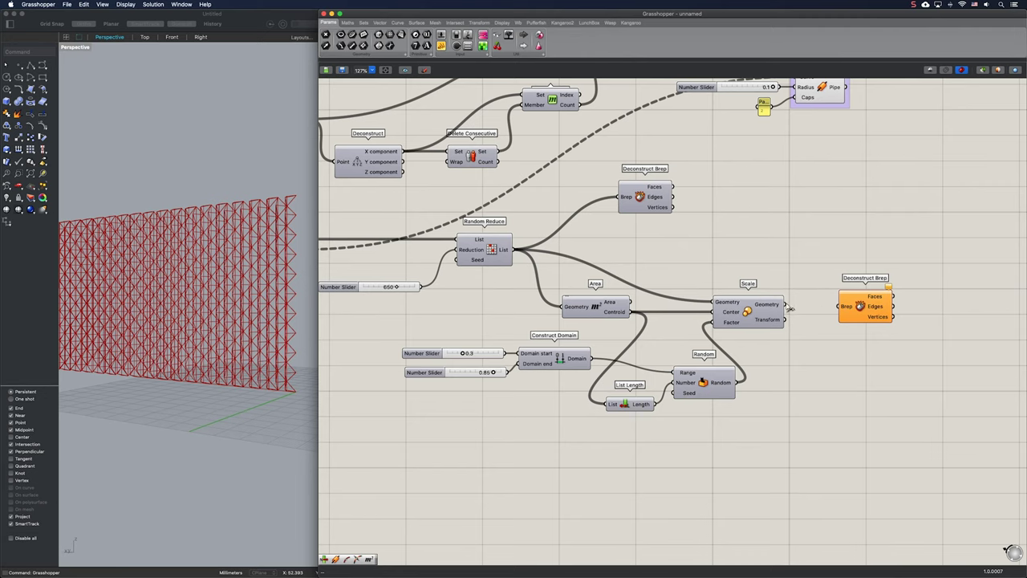
pyautogui.moveTo(788, 306); pyautogui.dragTo(846, 305)
pyautogui.click(827, 266)
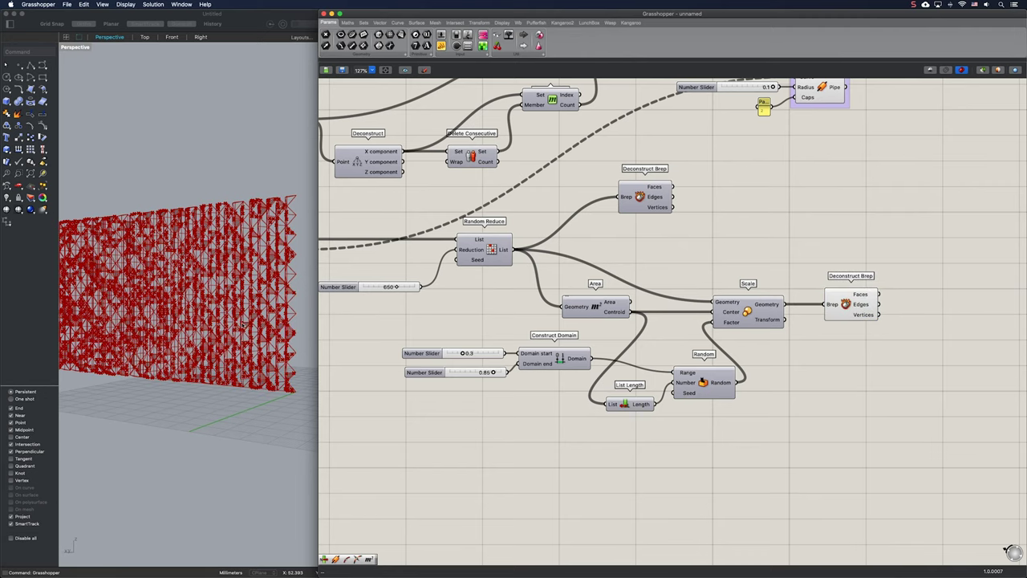
pyautogui.scroll(10, 242, 325)
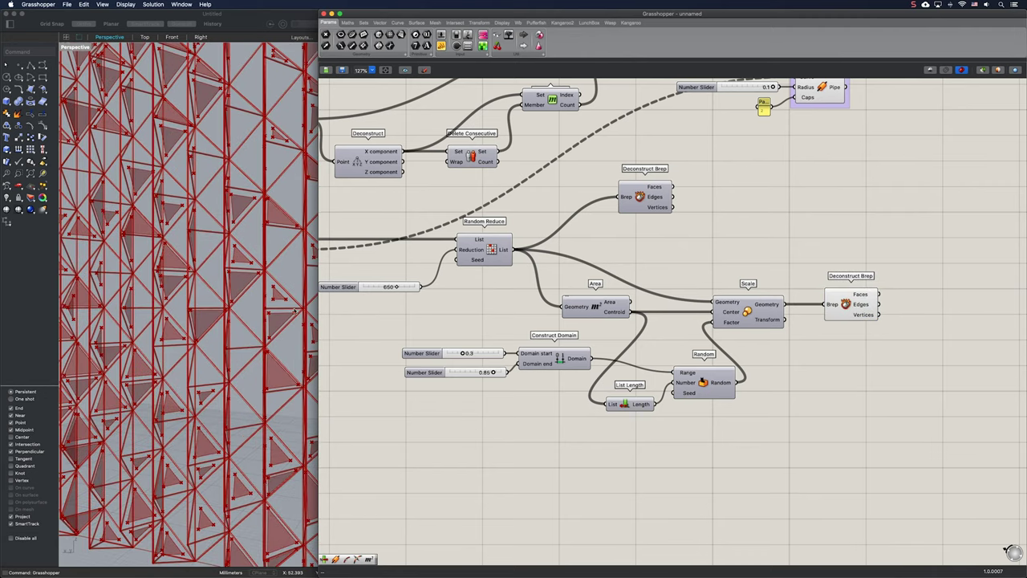
# Add a Line component with the upper Deconstruct Brep's Vertices as Start Point and the scaled Deconstruct Brep's Vertices as End Point.
pyautogui.doubleClick(848, 214)
pyautogui.write('line')
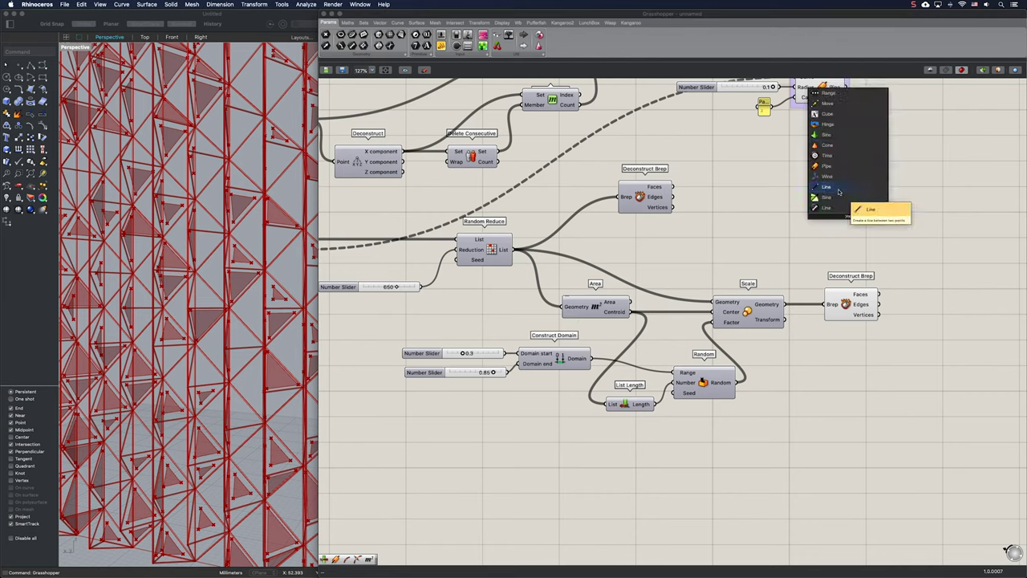
pyautogui.click(852, 207)
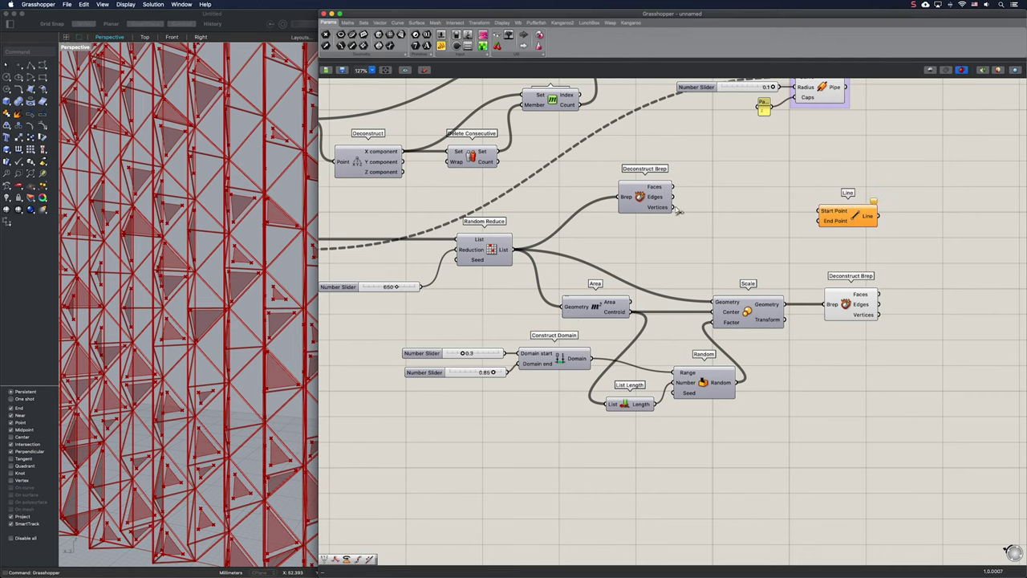
pyautogui.moveTo(676, 208); pyautogui.dragTo(880, 315)
pyautogui.moveTo(854, 226); pyautogui.dragTo(927, 222)
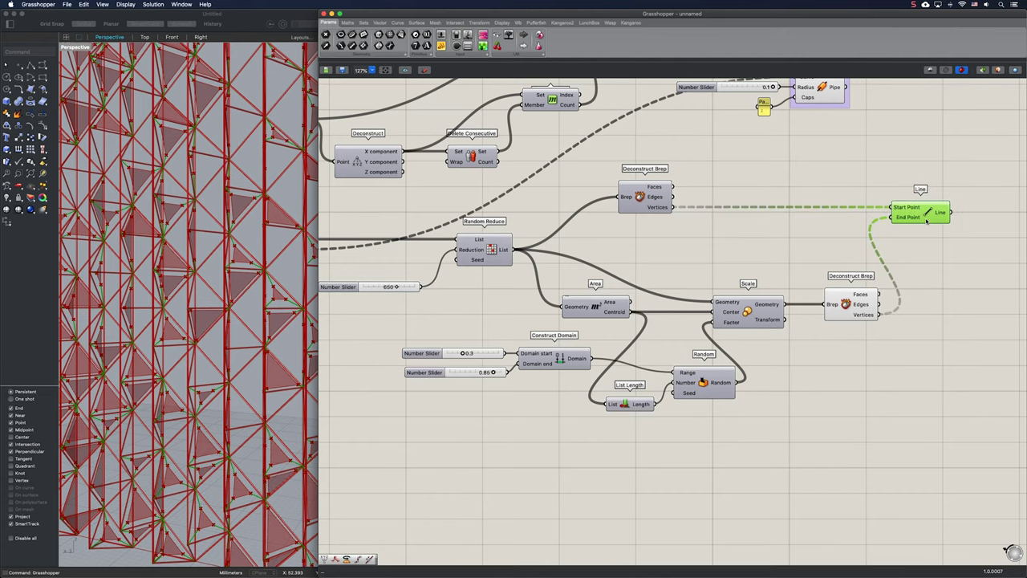
pyautogui.scroll(10, 273, 290)
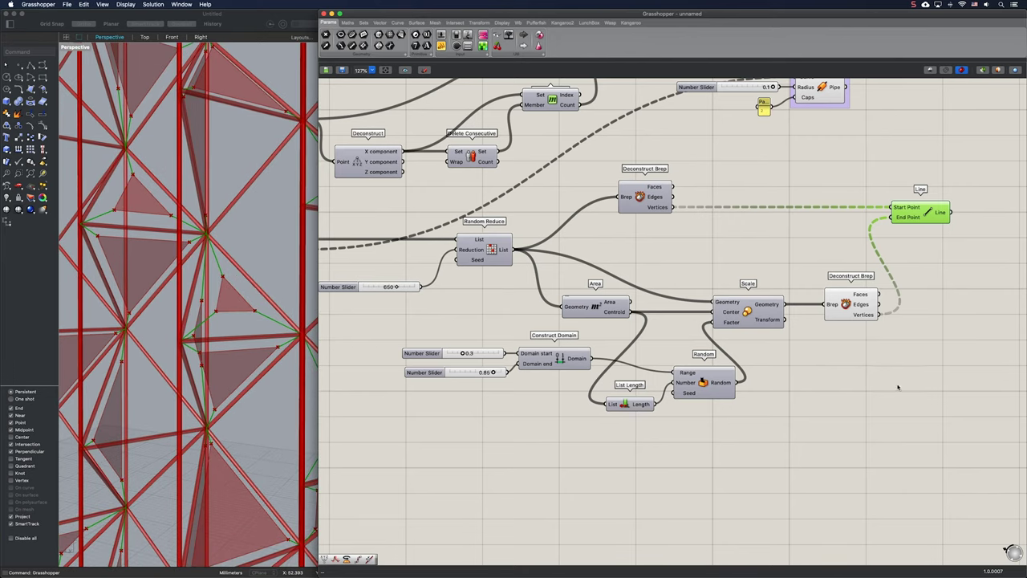
# Duplicate the Pipe component with its radius slider and caps panel, and place the copy beside the Line component.
pyautogui.moveTo(896, 378); pyautogui.dragTo(740, 347, button='right')
pyautogui.moveTo(811, 206); pyautogui.dragTo(750, 296, button='right')
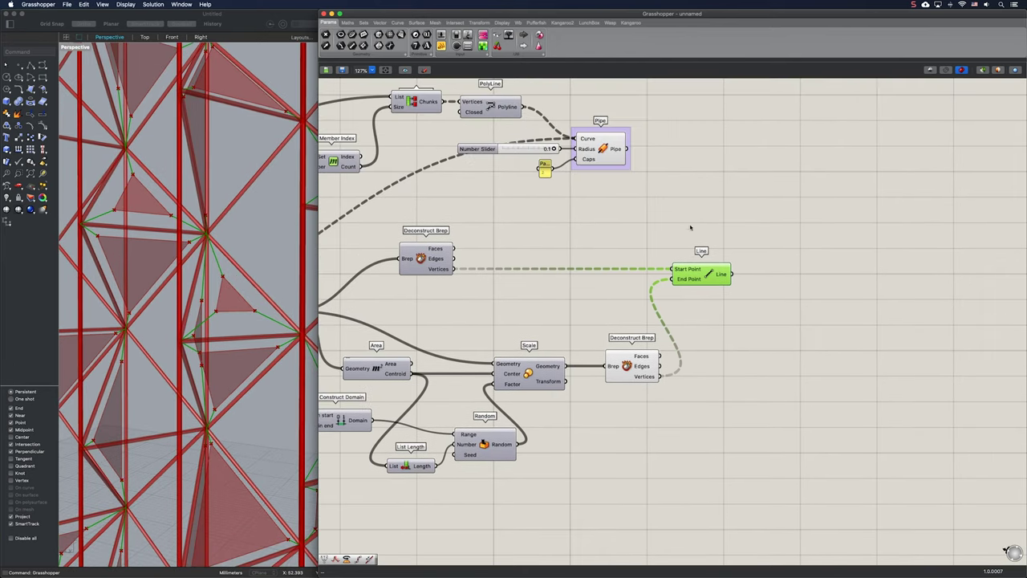
pyautogui.moveTo(660, 207); pyautogui.dragTo(523, 133)
pyautogui.press('super+c')
pyautogui.press('super+v')
pyautogui.moveTo(607, 160); pyautogui.dragTo(847, 324)
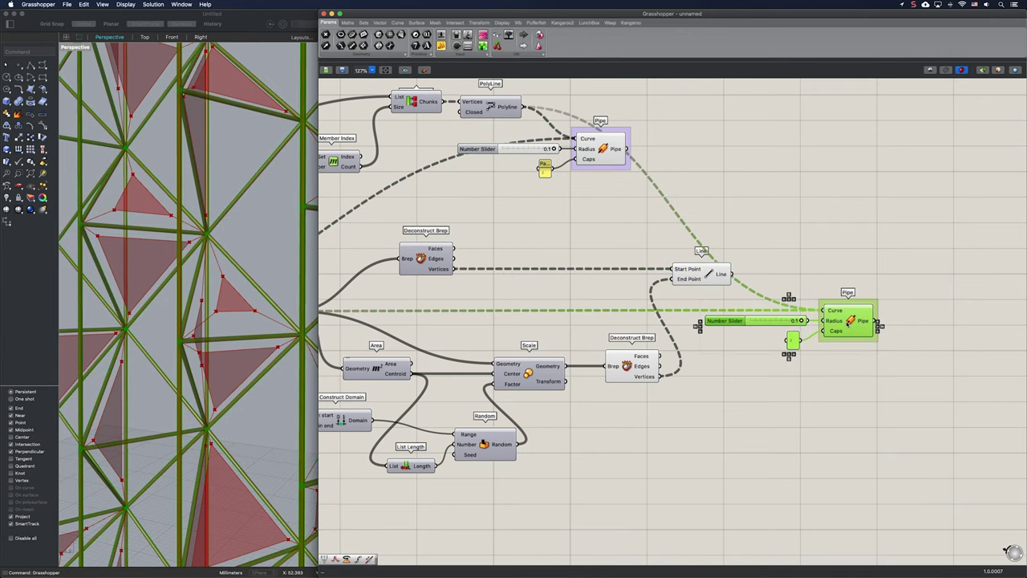
# Replace the copied Pipe's Curve inputs with Line's output and the Edges of the scaled Deconstruct Brep.
pyautogui.click(747, 281)
pyautogui.moveTo(733, 274); pyautogui.dragTo(824, 310)
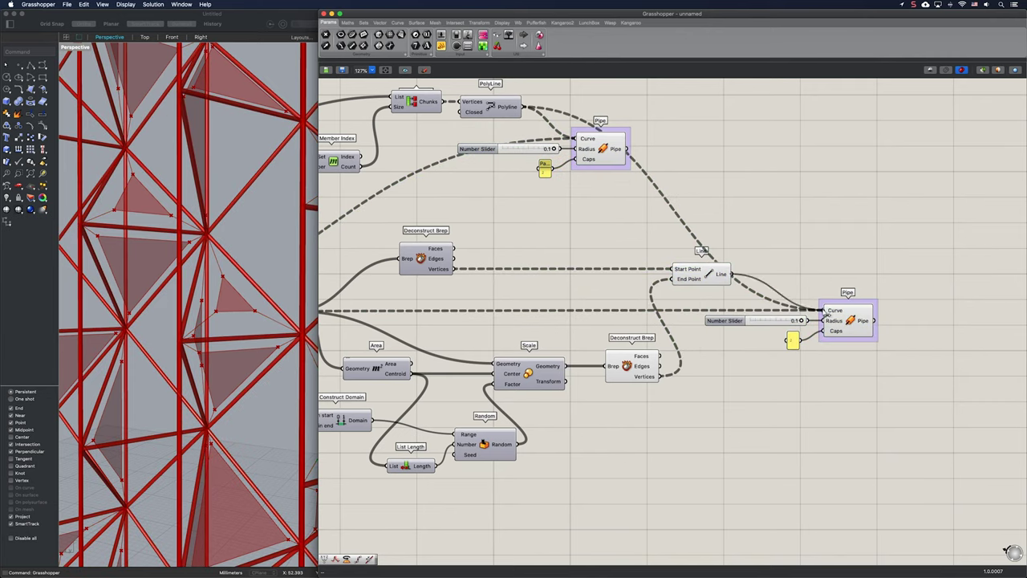
pyautogui.moveTo(661, 367); pyautogui.dragTo(833, 310)
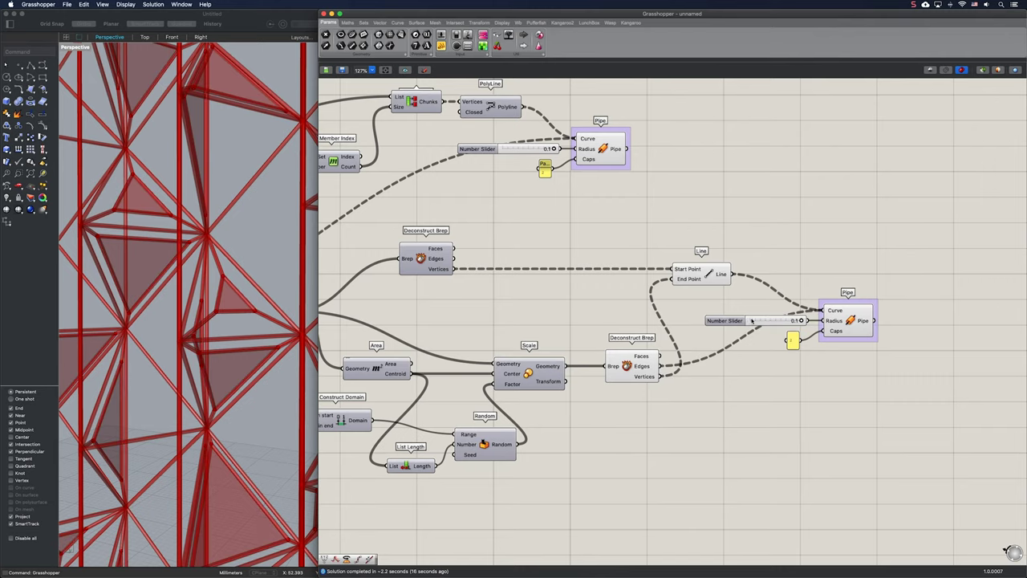
# Replace the copied Pipe's radius slider with a new 0.05 number slider connected to Radius.
pyautogui.click(752, 321)
pyautogui.press('Delete')
pyautogui.doubleClick(739, 315)
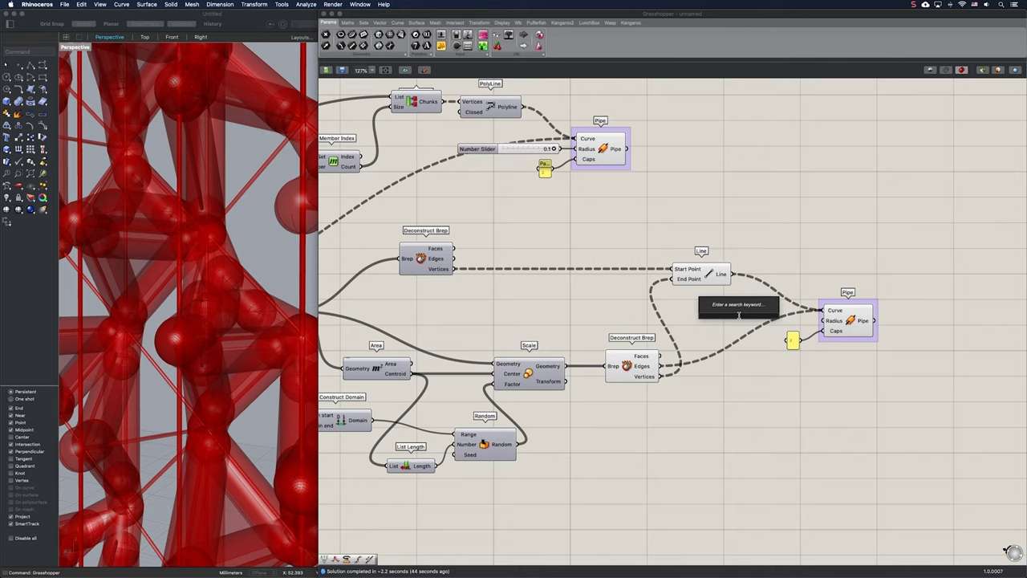
pyautogui.write('0.05')
pyautogui.press('Return')
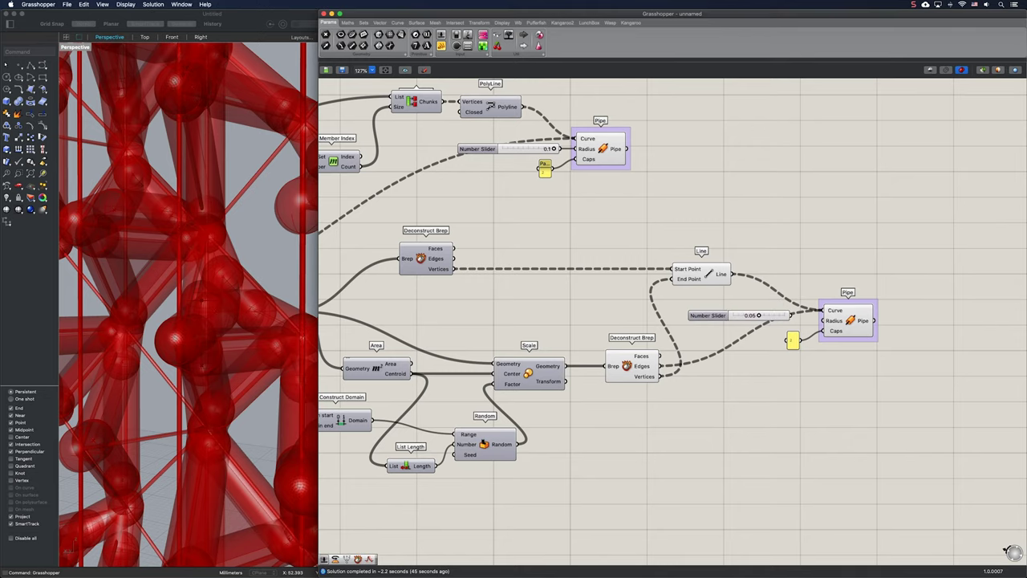
pyautogui.moveTo(826, 321); pyautogui.dragTo(792, 316)
pyautogui.moveTo(772, 319); pyautogui.dragTo(771, 324)
# Add an Offset Surface component and place it below the scaled Deconstruct Brep.
pyautogui.click(699, 412)
pyautogui.moveTo(687, 394); pyautogui.dragTo(689, 348, button='right')
pyautogui.doubleClick(680, 375)
pyautogui.write('offset')
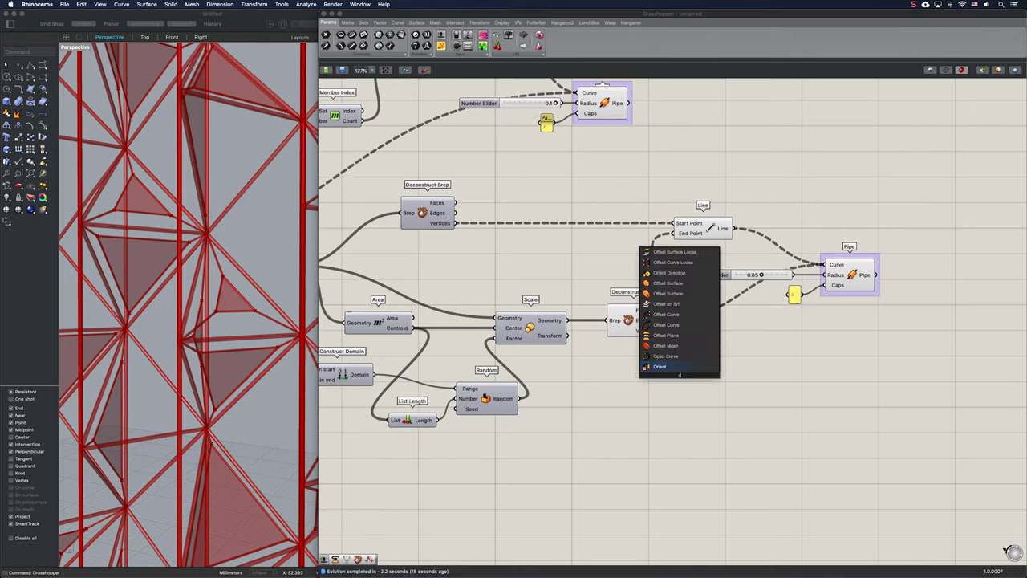
pyautogui.click(685, 316)
pyautogui.moveTo(677, 373); pyautogui.dragTo(740, 404)
# Add a Boolean Toggle set to True and connect it to Offset Surface's Both Sides input.
pyautogui.doubleClick(666, 404)
pyautogui.write('boo')
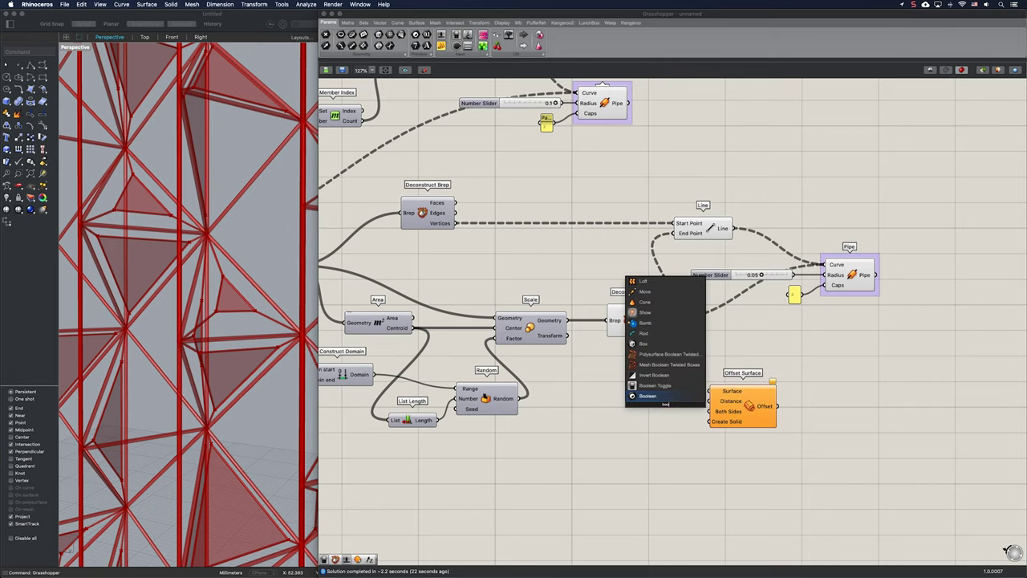
pyautogui.click(656, 386)
pyautogui.moveTo(667, 404); pyautogui.dragTo(691, 413)
# Add a 0.05 number slider, connect it to Offset Surface's Distance input, and arrange it above the Boolean Toggle.
pyautogui.doubleClick(651, 390)
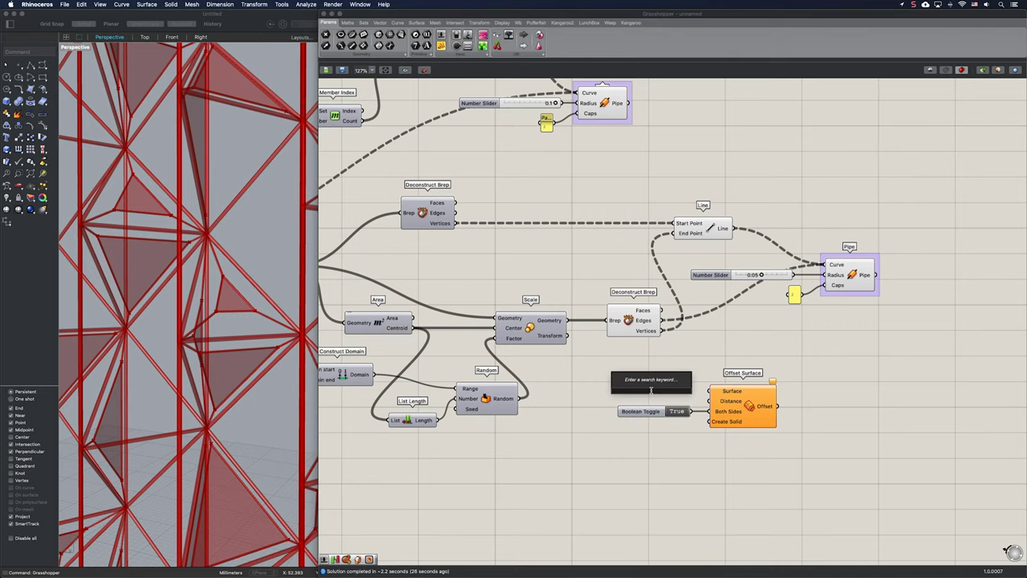
pyautogui.write('0.05')
pyautogui.press('Return')
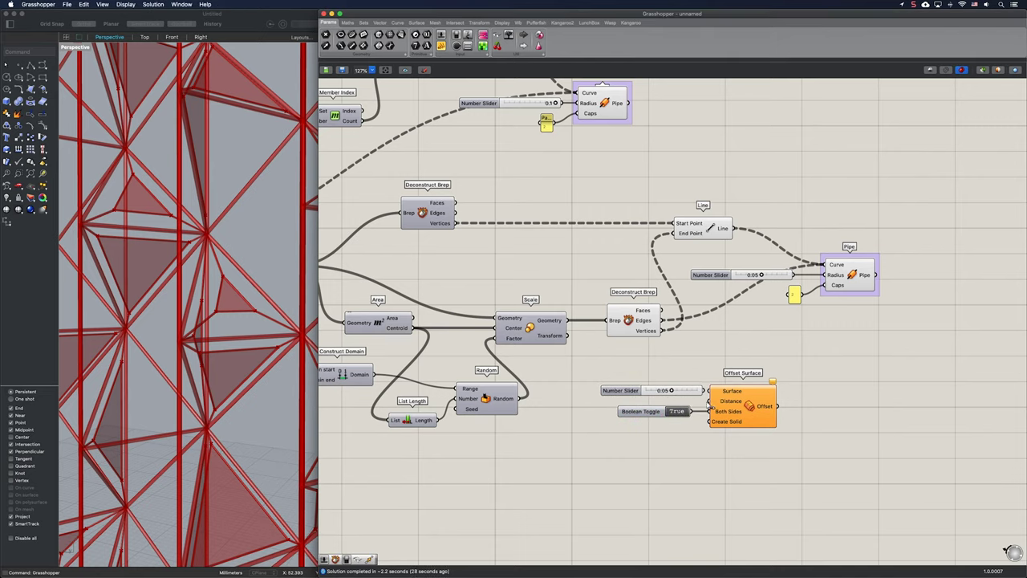
pyautogui.moveTo(684, 391); pyautogui.dragTo(656, 422)
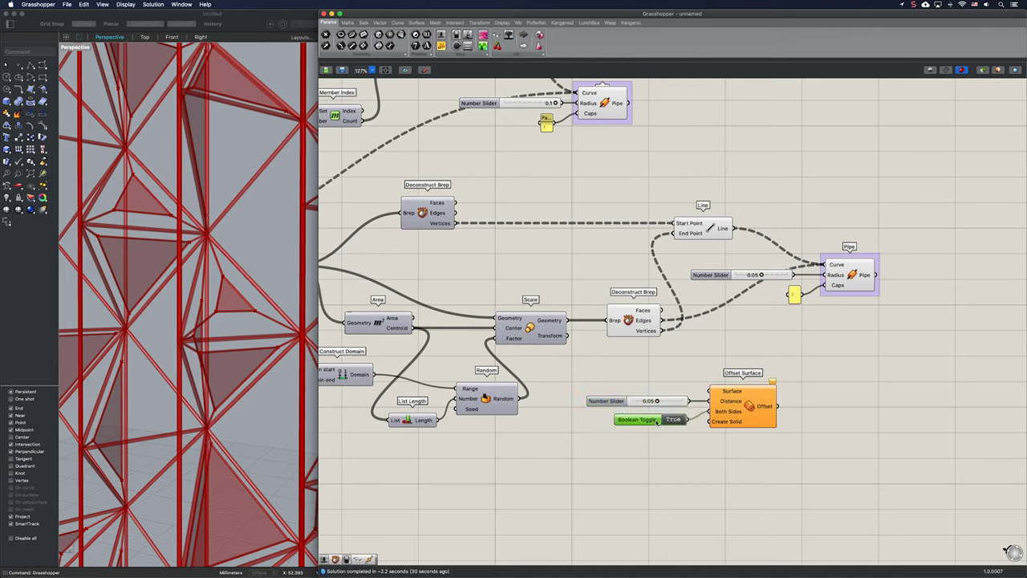
# Connect Scale's Geometry output to Offset Surface's Surface input and group the Offset Surface component.
pyautogui.moveTo(568, 321); pyautogui.dragTo(711, 392)
pyautogui.press('super+g')
pyautogui.click(766, 363)
# Turn off the preview of all components except the two Pipe components and Offset Surface.
pyautogui.scroll(-3, 763, 363)
pyautogui.scroll(-1, 759, 370)
pyautogui.moveTo(759, 370); pyautogui.dragTo(857, 345, button='right')
pyautogui.scroll(-10, 265, 365)
pyautogui.scroll(-5, 265, 365)
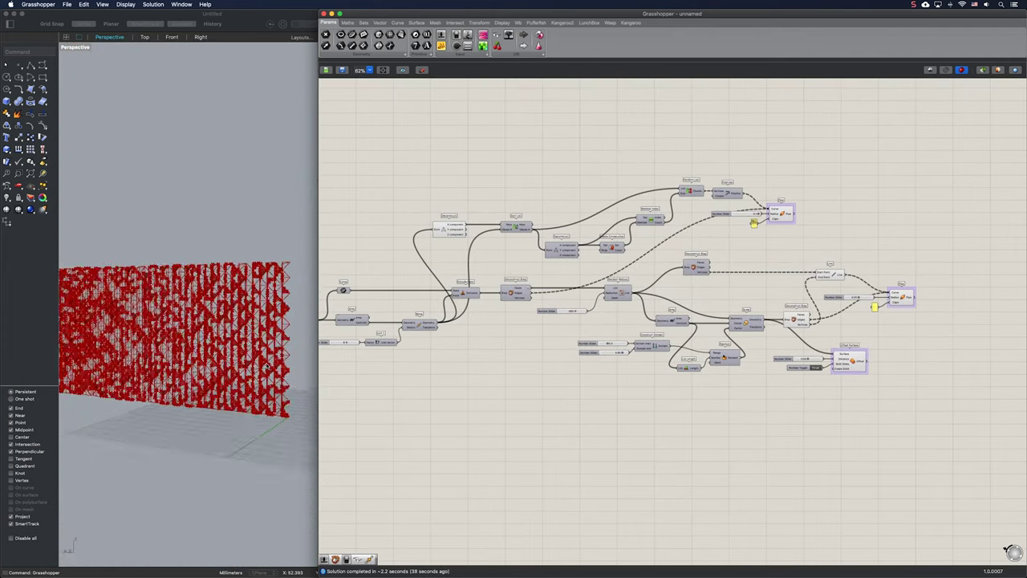
pyautogui.keyDown('shift'); pyautogui.moveTo(267, 355); pyautogui.dragTo(278, 353, button='right'); pyautogui.keyUp('shift')
pyautogui.moveTo(929, 404); pyautogui.dragTo(329, 191)
pyautogui.keyDown('super'); pyautogui.click(783, 215); pyautogui.keyUp('super')
pyautogui.keyDown('super'); pyautogui.click(904, 297); pyautogui.keyUp('super')
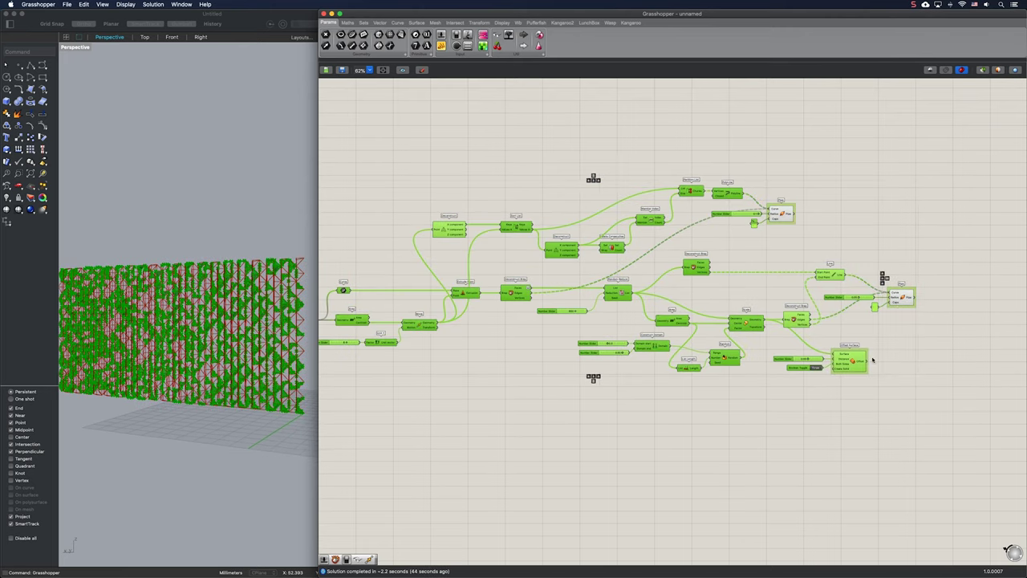
pyautogui.keyDown('super'); pyautogui.click(852, 363); pyautogui.keyUp('super')
pyautogui.middleClick(832, 277)
pyautogui.click(856, 252)
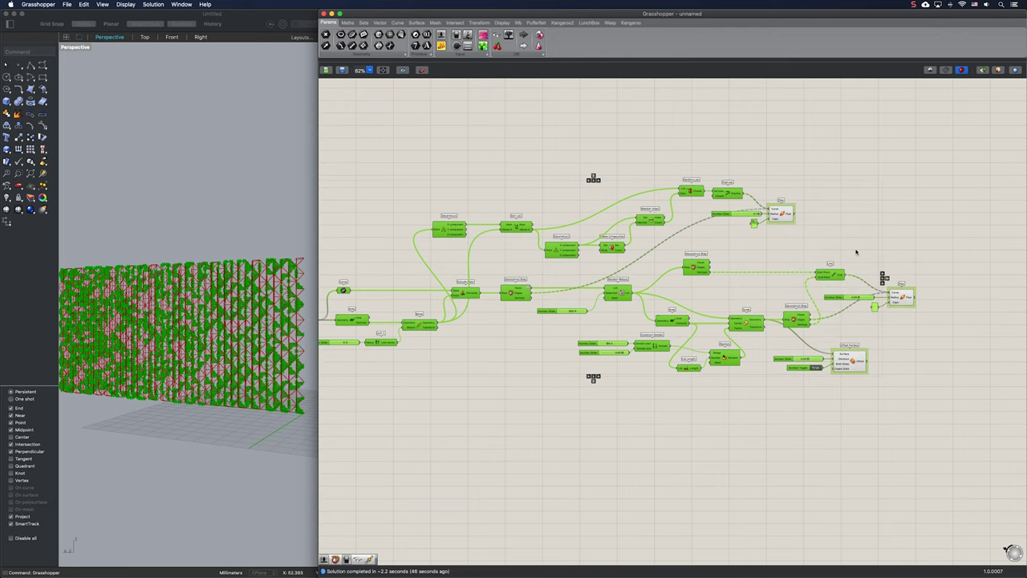
pyautogui.click(813, 253)
pyautogui.scroll(10, 265, 346)
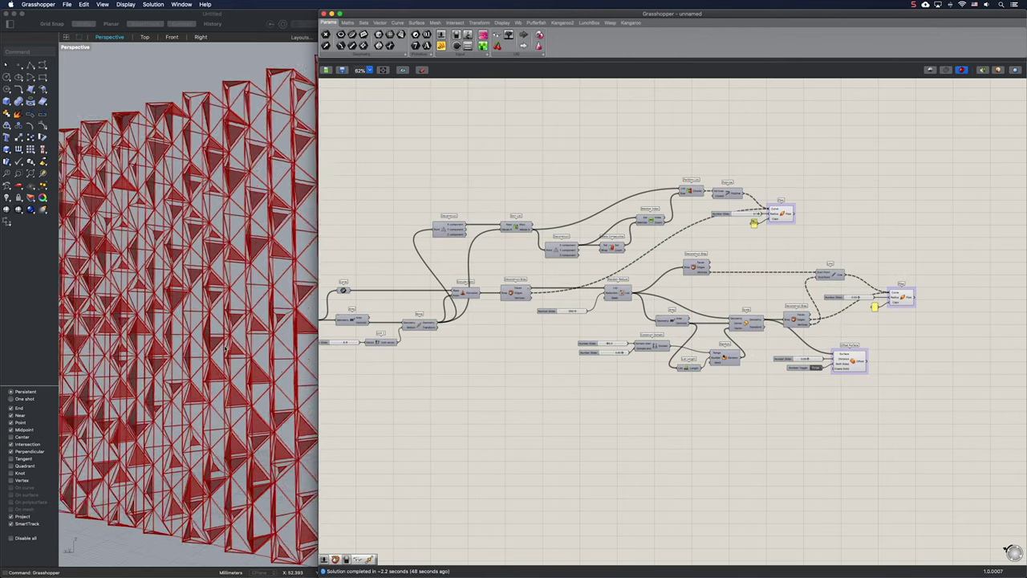
pyautogui.scroll(-4, 245, 343)
pyautogui.moveTo(501, 378); pyautogui.dragTo(520, 319, button='right')
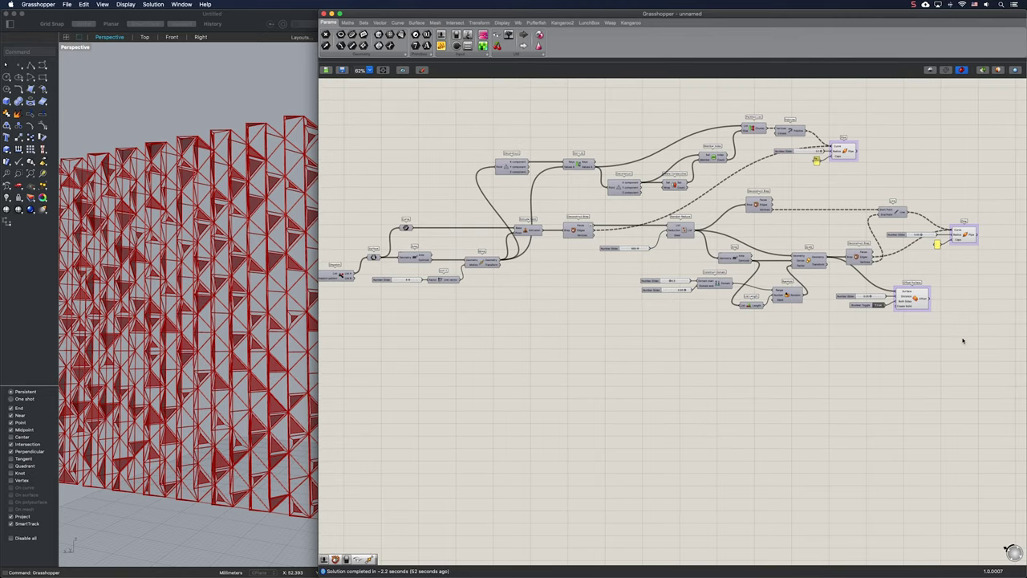
# Duplicate all components downstream of Dispatch, place the copy below the original, and connect Dispatch's List B to the copied Surface parameter.
pyautogui.moveTo(963, 340); pyautogui.dragTo(367, 126)
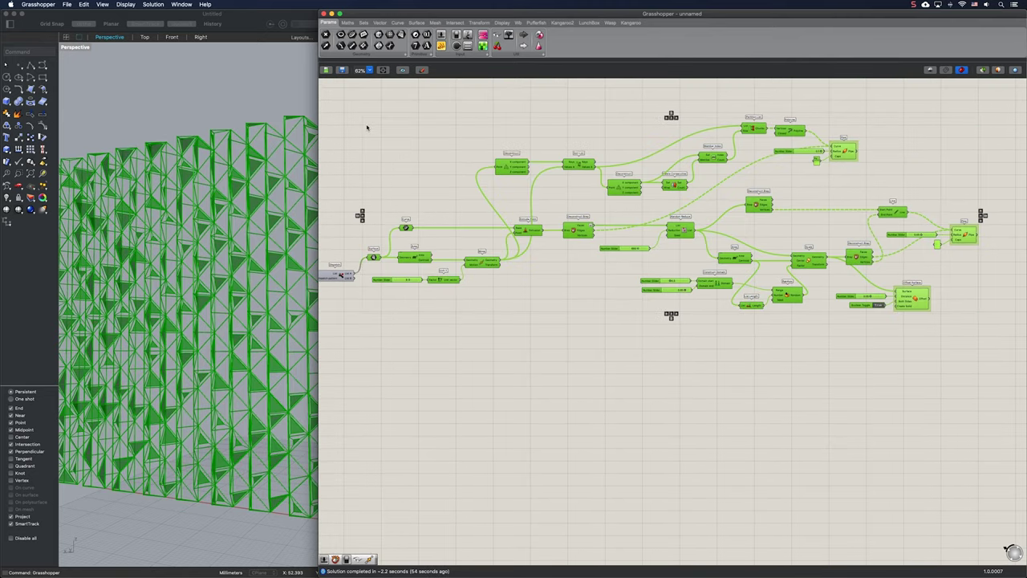
pyautogui.press('super+c')
pyautogui.press('super+v')
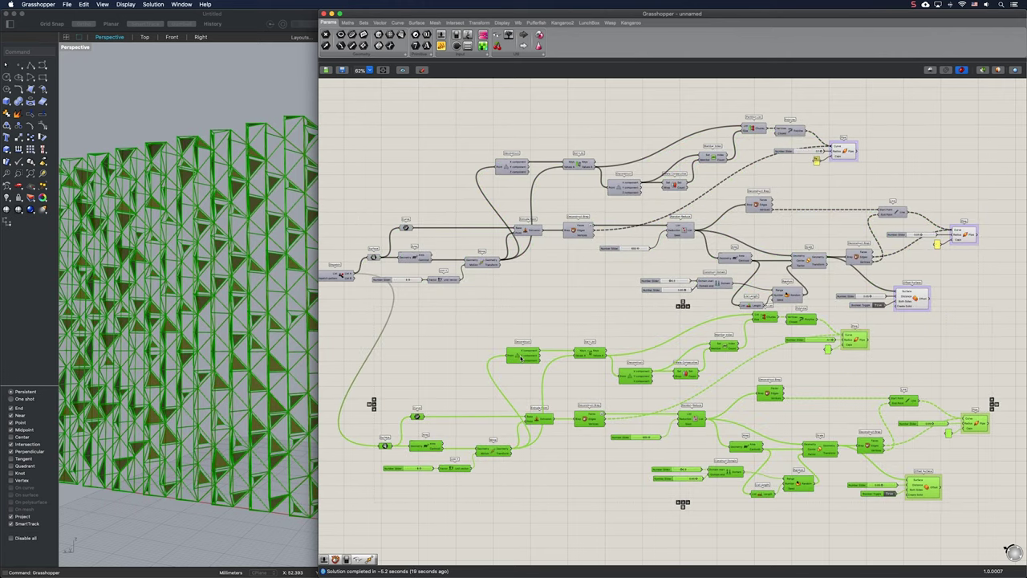
pyautogui.moveTo(520, 358); pyautogui.dragTo(528, 378)
pyautogui.click(484, 342)
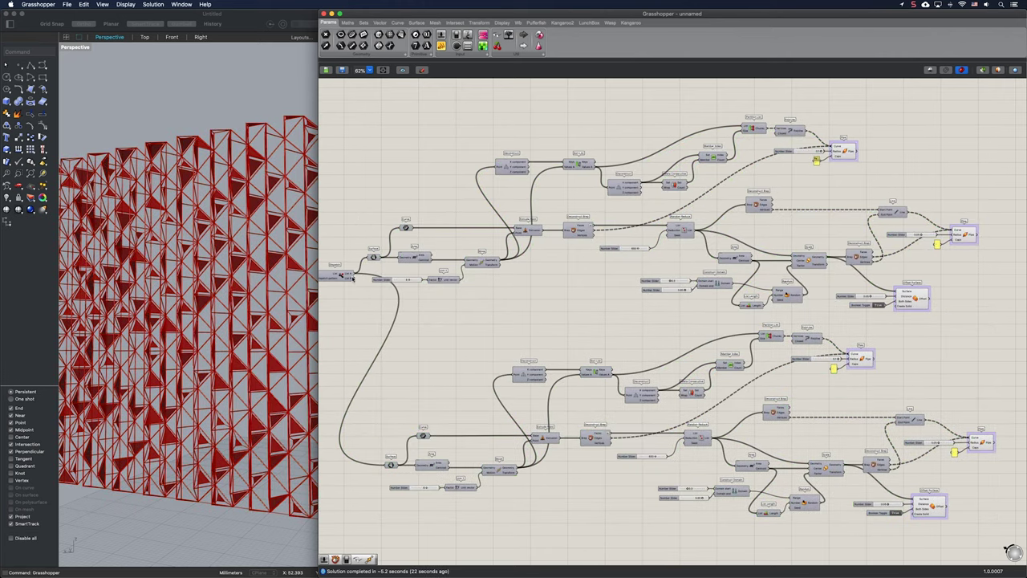
pyautogui.moveTo(353, 278); pyautogui.dragTo(386, 464)
# Insert a Negative component between the copied Unit Y and Move, and shift the slider, Unit Y and Negative to make room.
pyautogui.scroll(1, 375, 436)
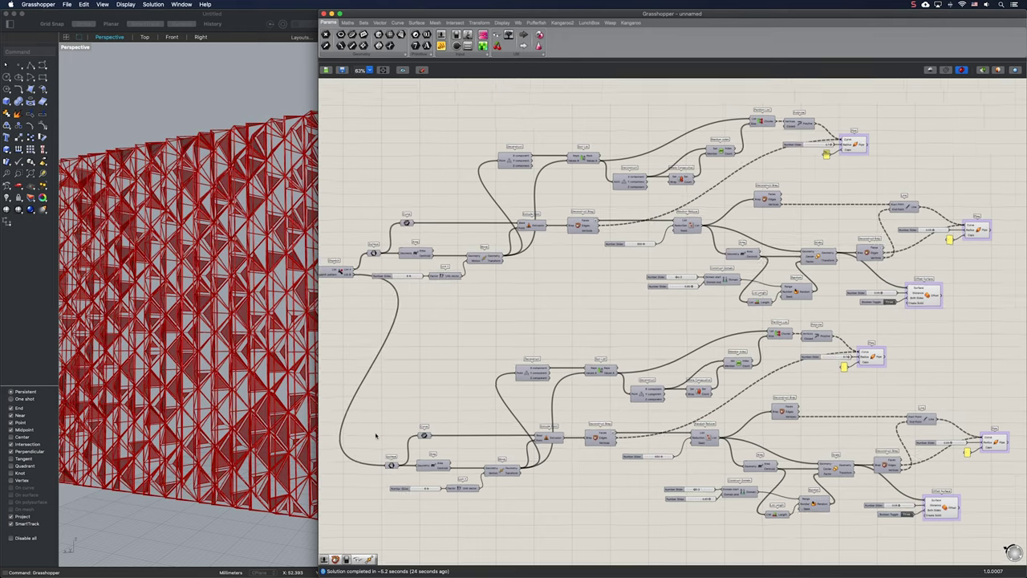
pyautogui.scroll(2, 376, 435)
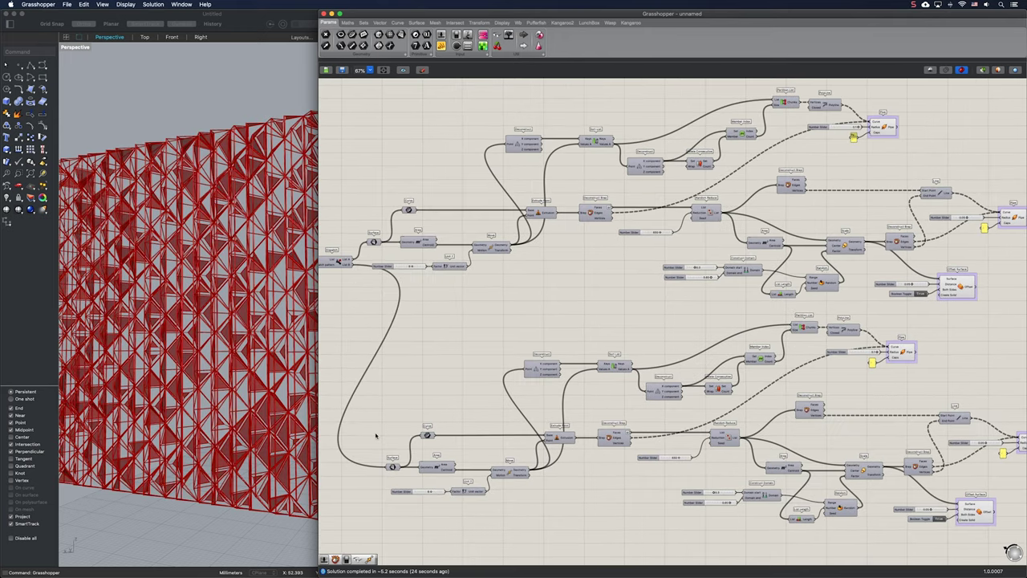
pyautogui.scroll(4, 375, 436)
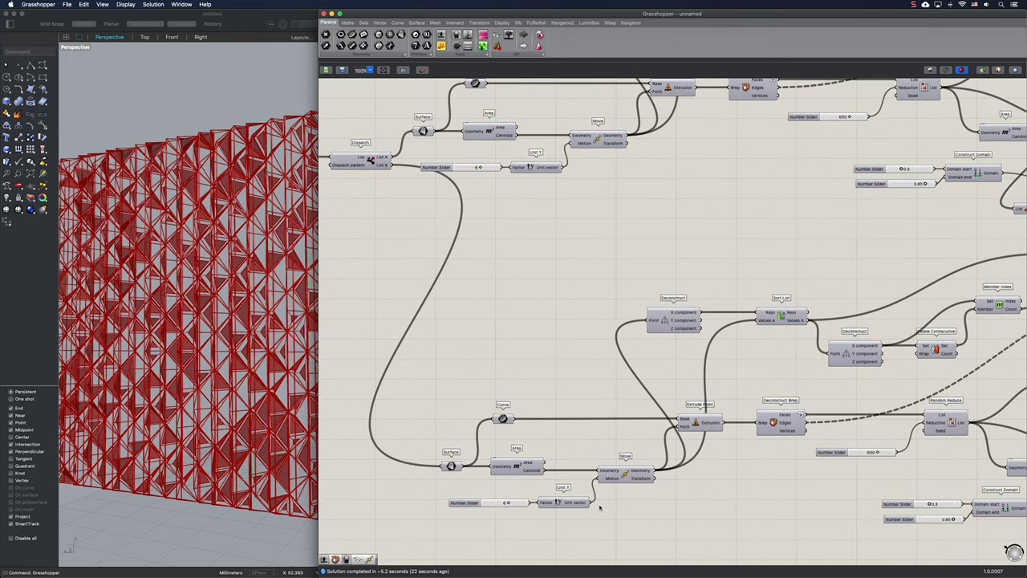
pyautogui.doubleClick(599, 507)
pyautogui.write('neg')
pyautogui.press('Return')
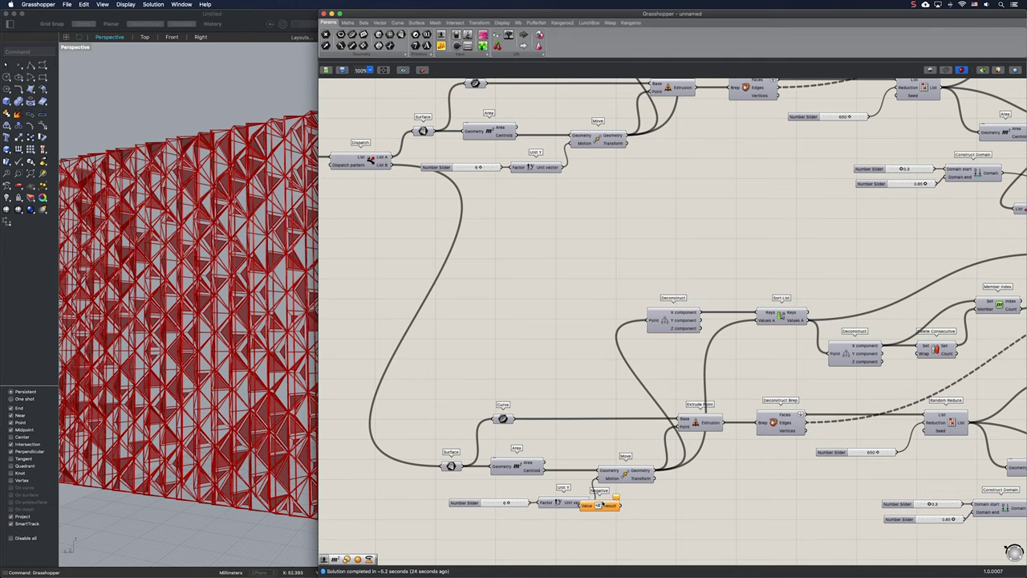
pyautogui.moveTo(602, 504); pyautogui.dragTo(600, 480)
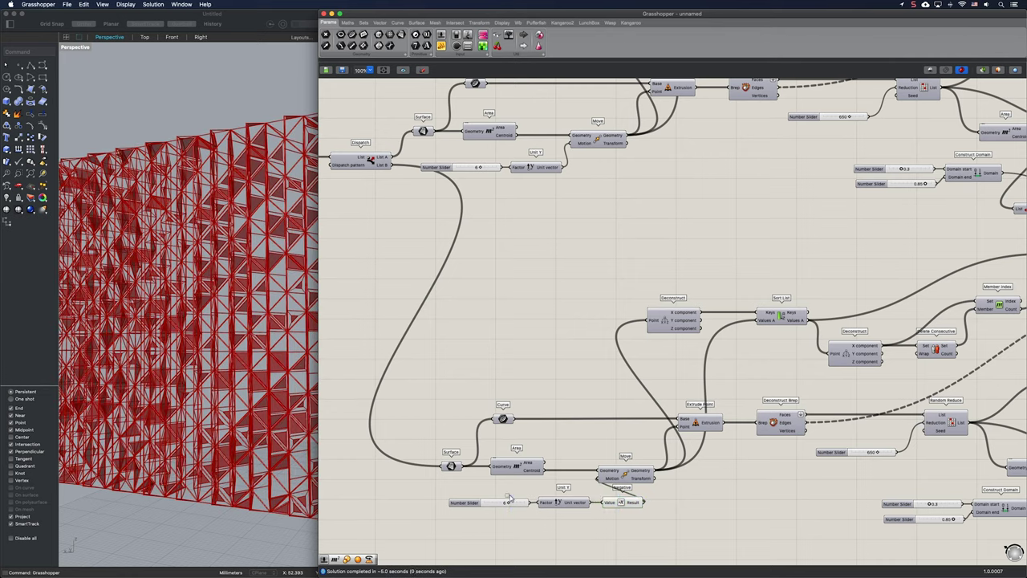
pyautogui.moveTo(619, 517); pyautogui.dragTo(511, 496)
pyautogui.moveTo(623, 503); pyautogui.dragTo(581, 507)
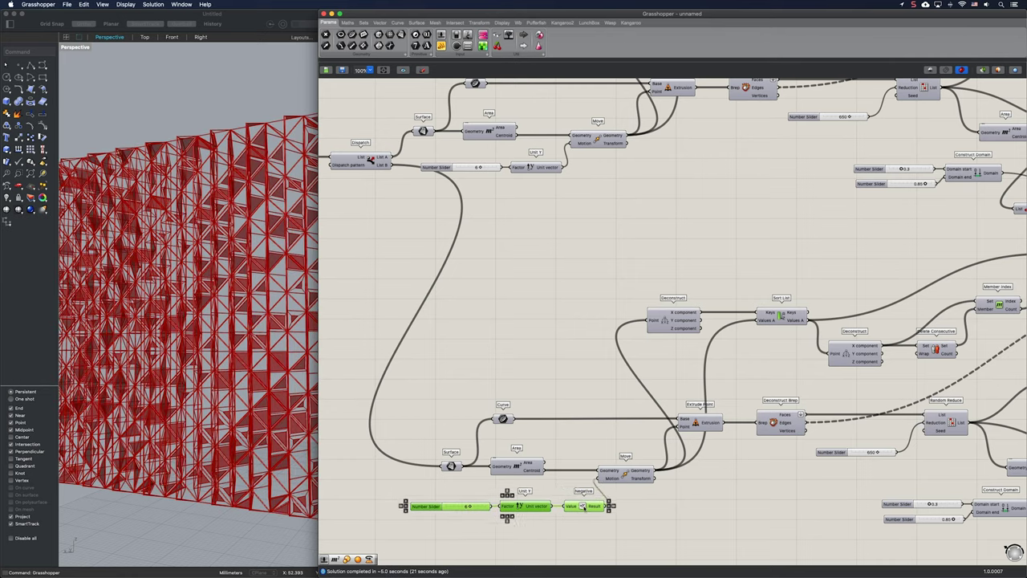
pyautogui.click(586, 532)
# Set the number slider feeding the copied Unit Y to 2.
pyautogui.click(460, 508)
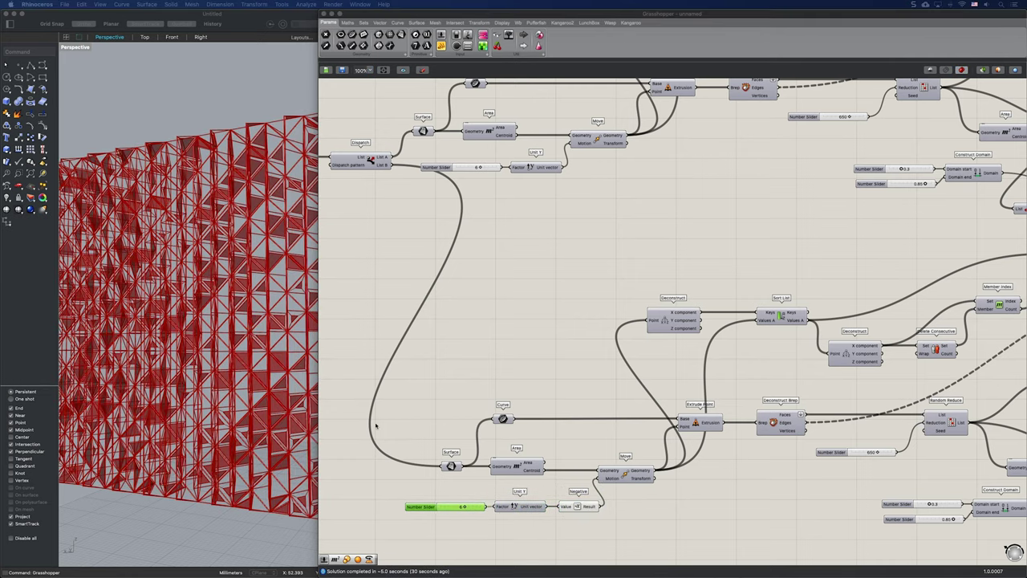
pyautogui.doubleClick(461, 509)
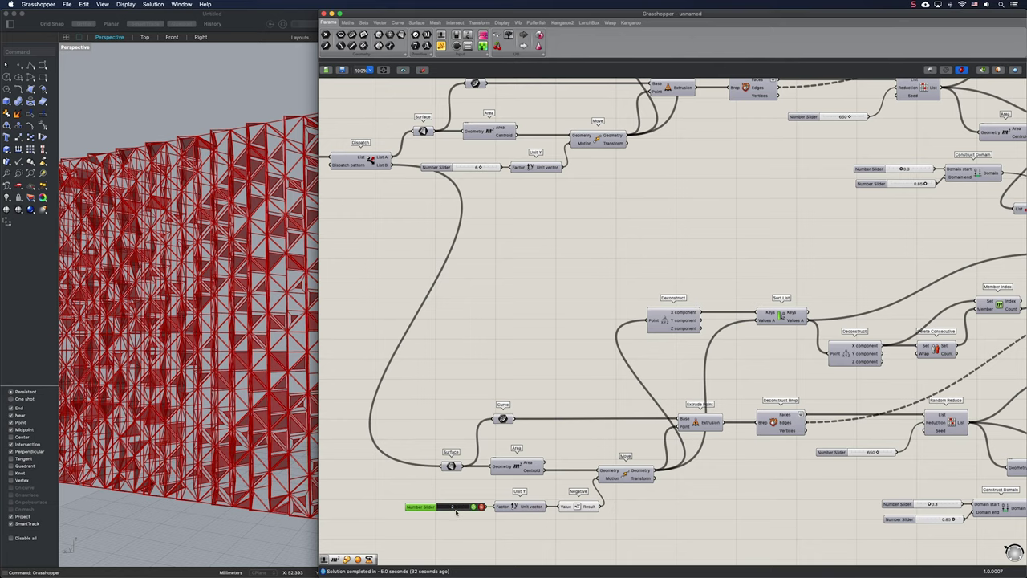
pyautogui.press('Return')
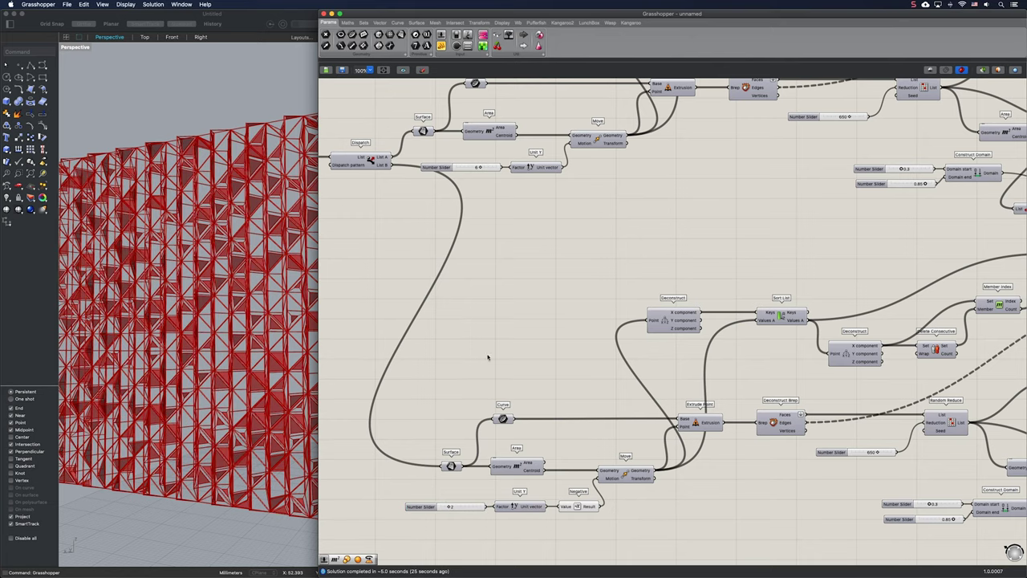
pyautogui.moveTo(216, 292); pyautogui.dragTo(152, 278, button='right')
pyautogui.scroll(-5, 203, 257)
pyautogui.scroll(5, 255, 321)
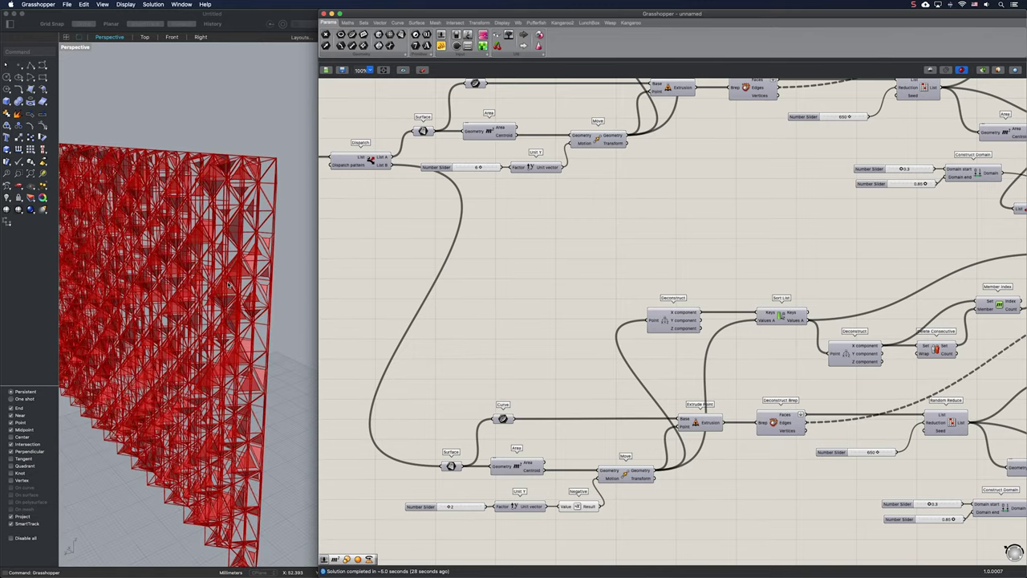
pyautogui.moveTo(265, 318); pyautogui.dragTo(264, 280, button='right')
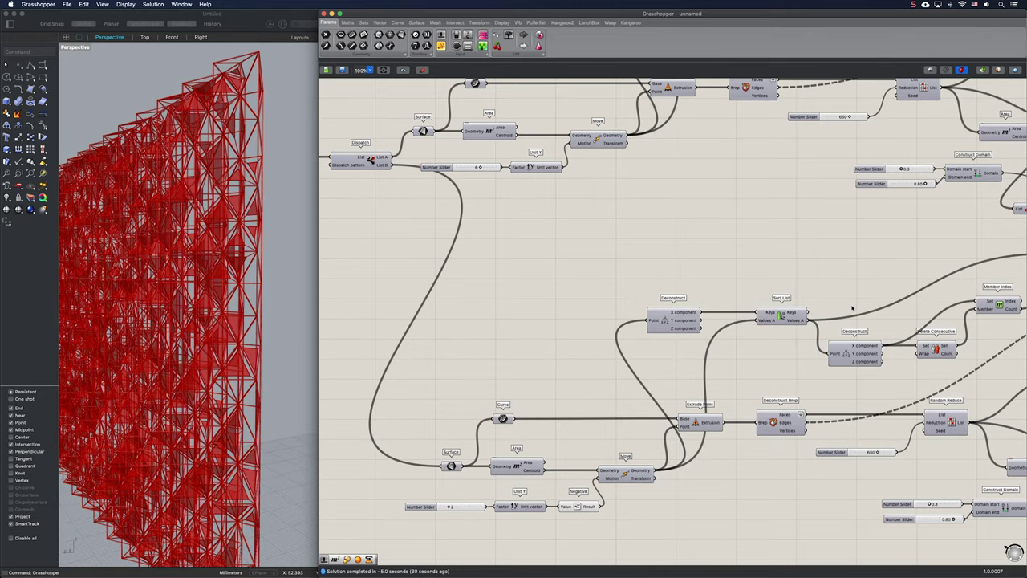
# Bake the original frame Pipe, fed by PolyLine, to Layer 01.
pyautogui.moveTo(812, 303); pyautogui.dragTo(559, 354, button='right')
pyautogui.scroll(-3, 710, 314)
pyautogui.click(681, 126)
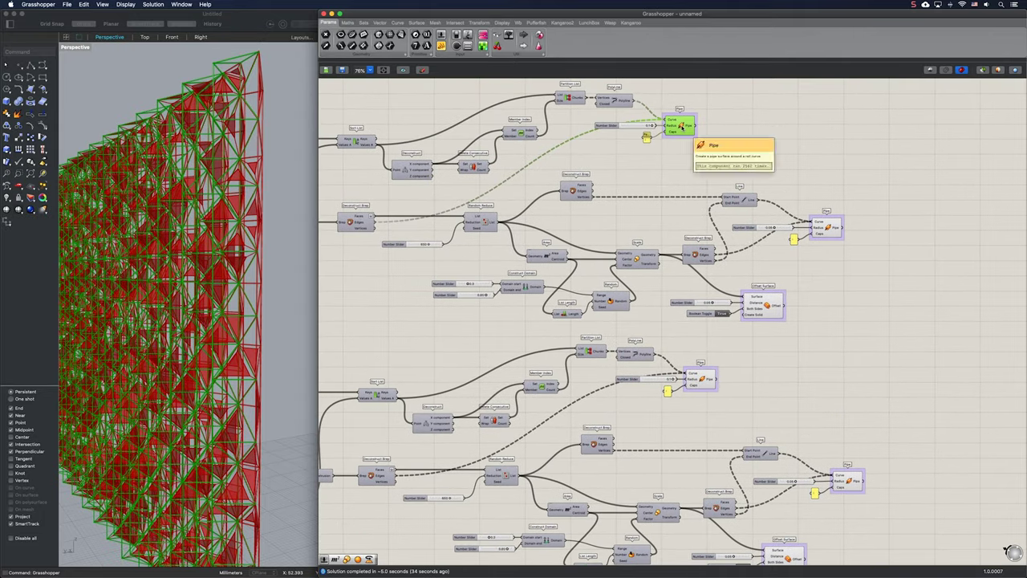
pyautogui.rightClick(681, 127)
pyautogui.click(714, 154)
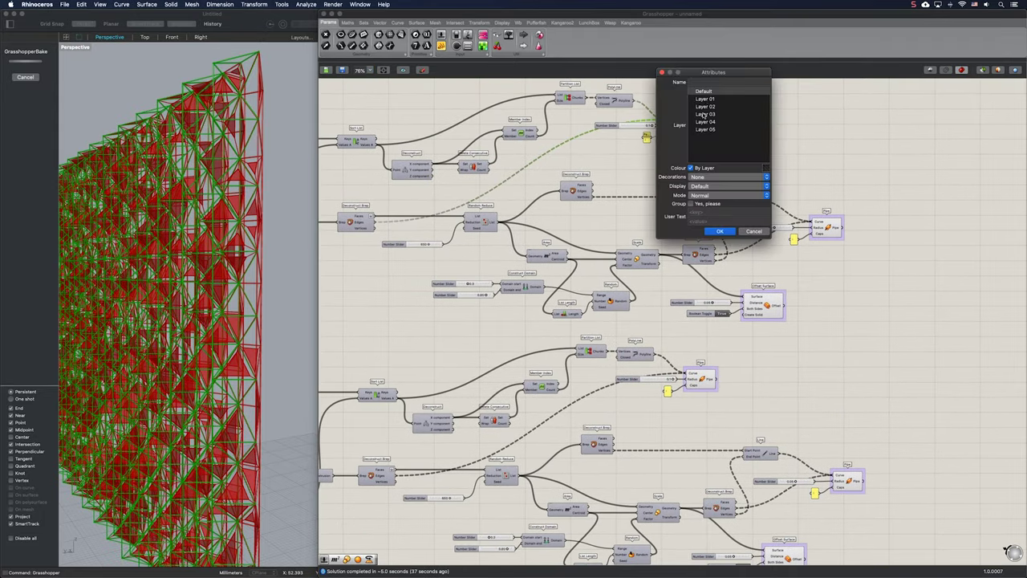
pyautogui.click(705, 98)
pyautogui.click(720, 231)
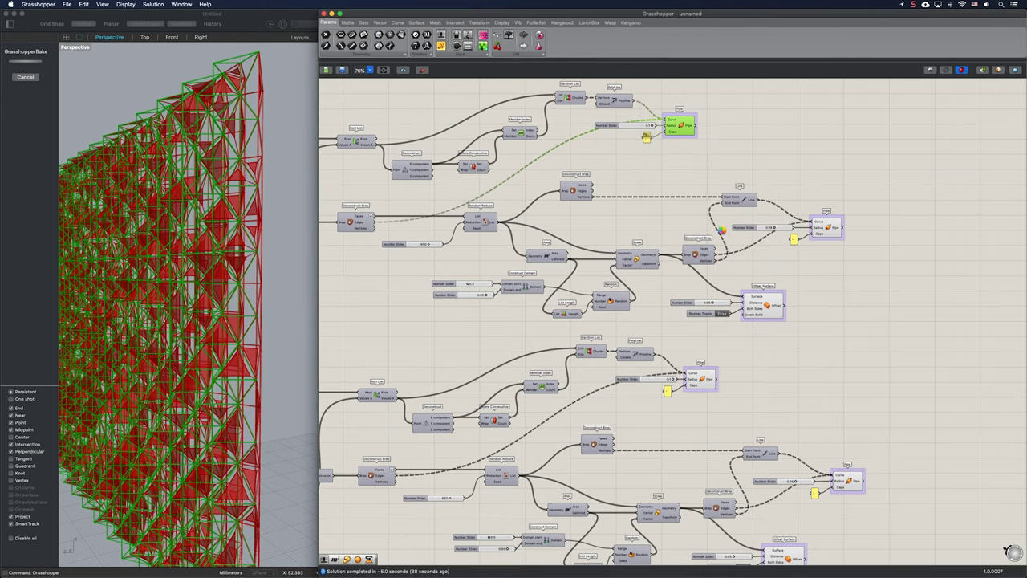
# Bake the copied frame Pipe, fed by the copied PolyLine, to Layer 01.
pyautogui.click(701, 379)
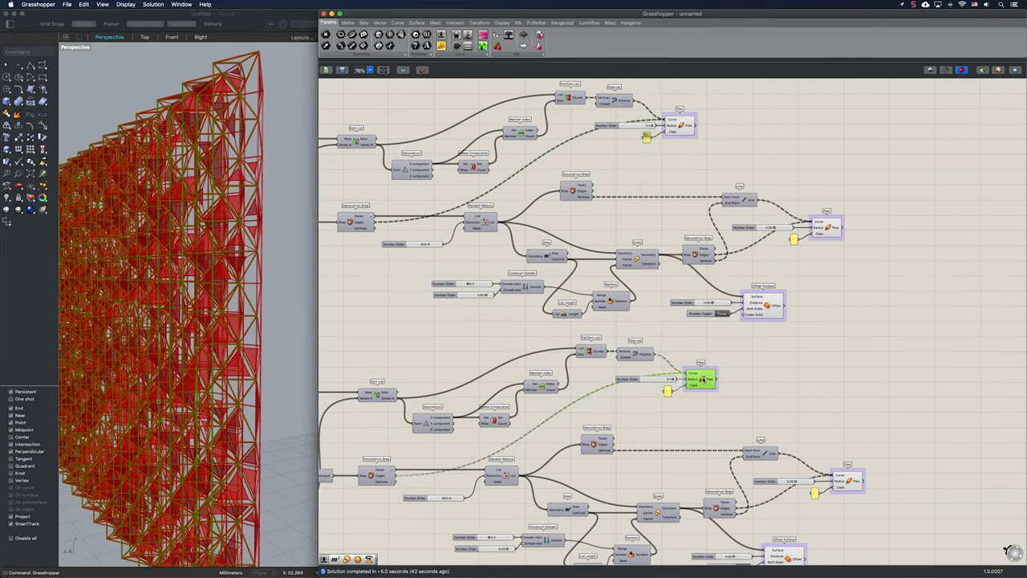
pyautogui.rightClick(701, 379)
pyautogui.click(723, 409)
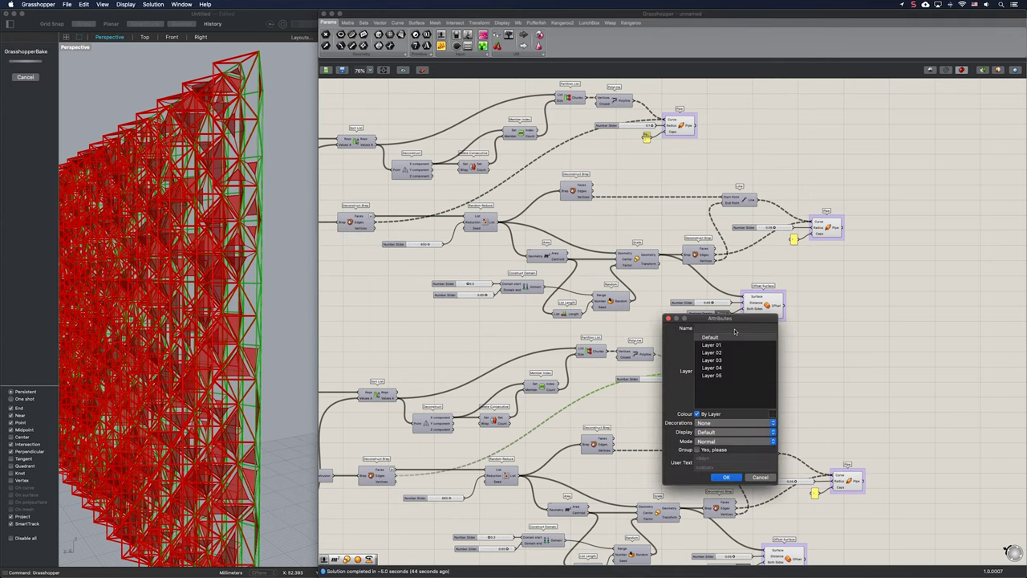
pyautogui.click(712, 345)
pyautogui.click(726, 477)
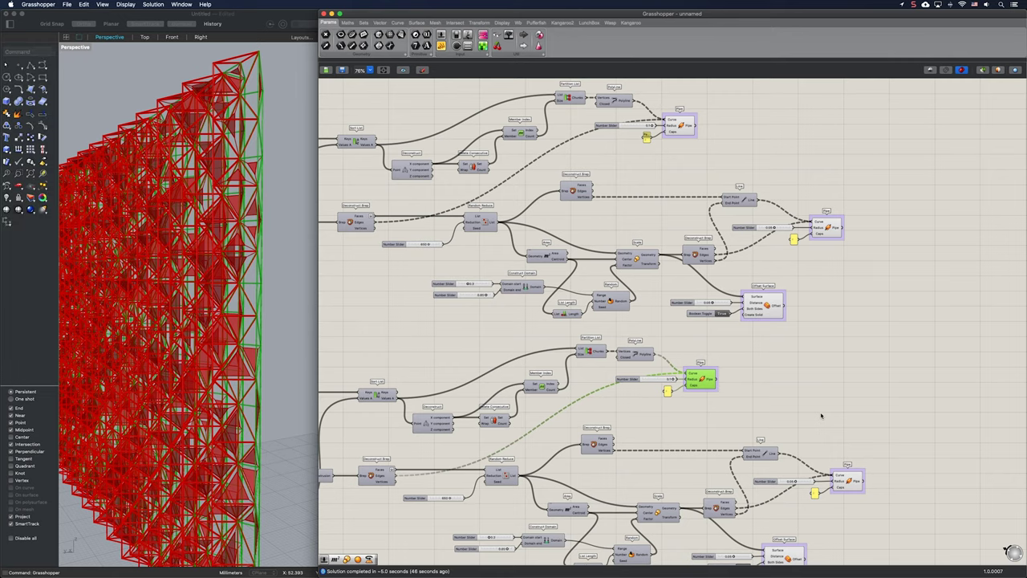
# Bake the original connecting Pipe, fed by Line, to Layer 02.
pyautogui.moveTo(821, 415); pyautogui.dragTo(768, 365, button='right')
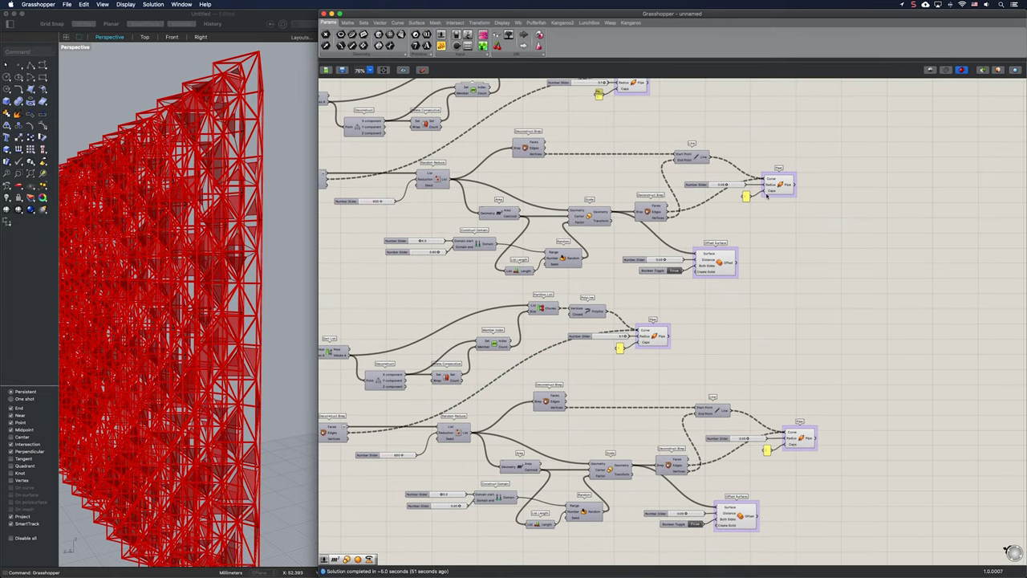
pyautogui.click(781, 185)
pyautogui.rightClick(782, 184)
pyautogui.click(797, 214)
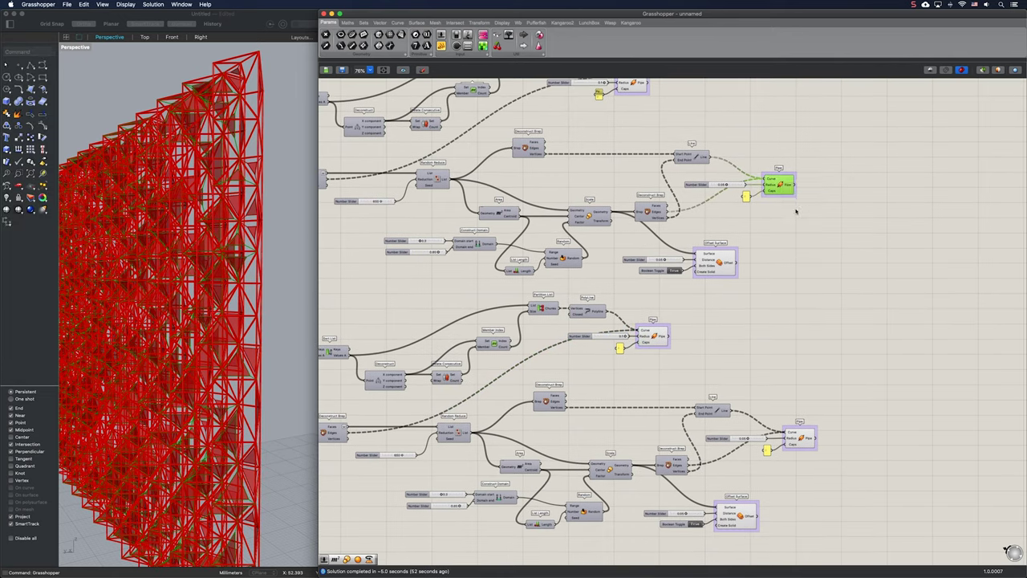
pyautogui.click(788, 164)
pyautogui.click(803, 289)
# Bake the copied connecting Pipe, fed by the copied Line, to Layer 02.
pyautogui.click(800, 439)
pyautogui.rightClick(801, 440)
pyautogui.click(817, 458)
pyautogui.click(806, 390)
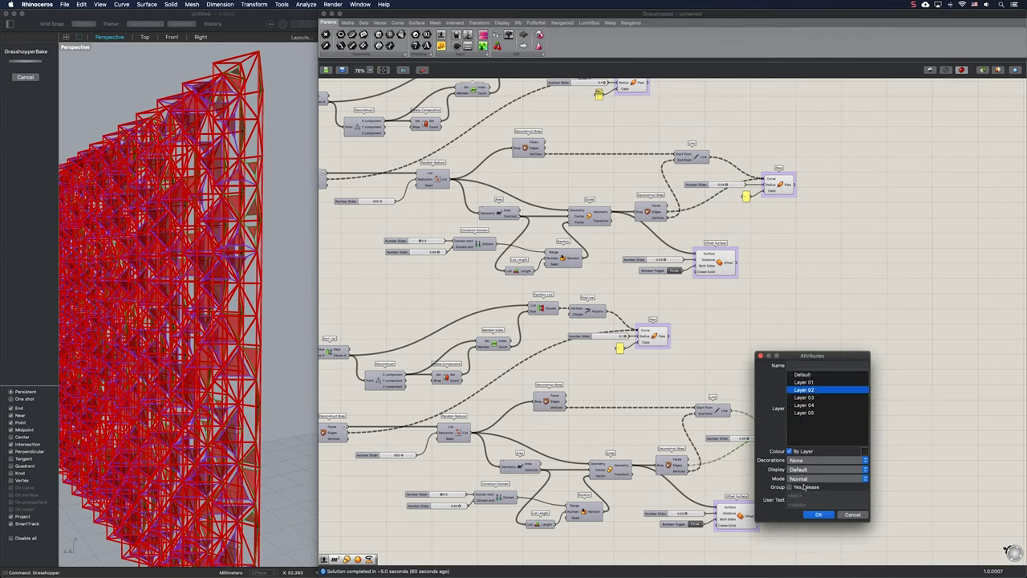
pyautogui.click(818, 515)
# Bake the original Offset Surface component to Layer 03.
pyautogui.click(717, 262)
pyautogui.rightClick(720, 264)
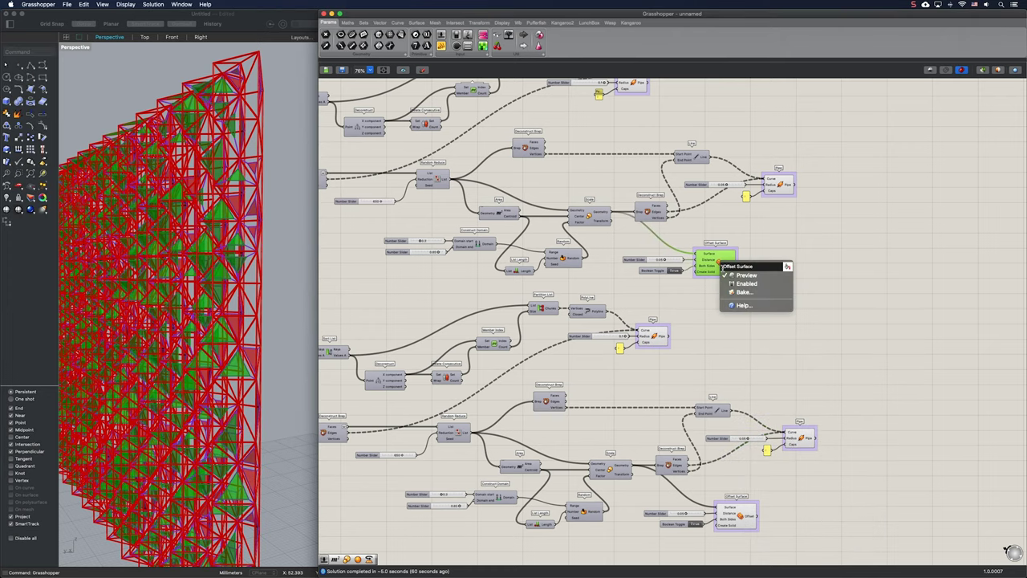
pyautogui.click(738, 292)
pyautogui.click(733, 248)
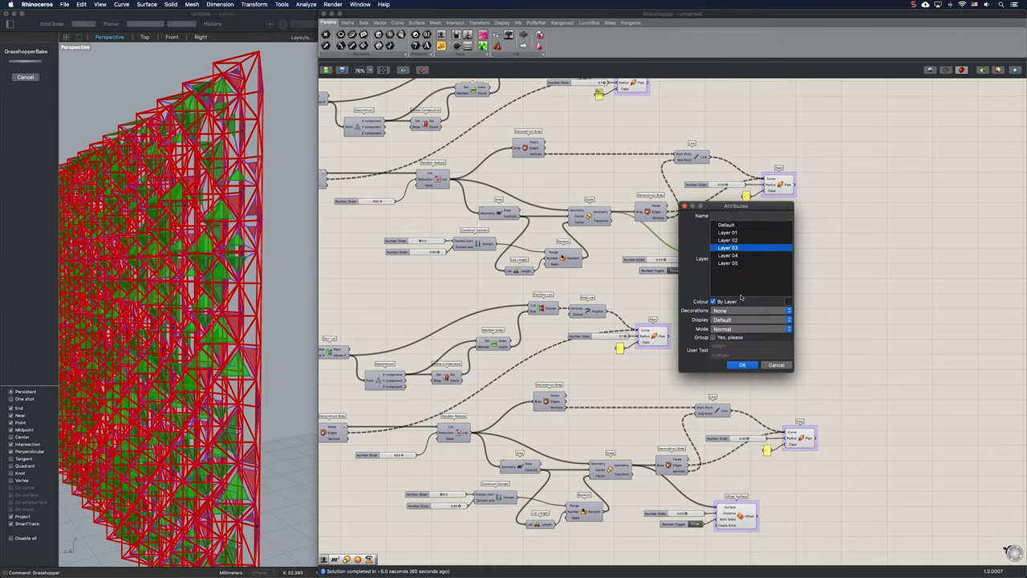
pyautogui.click(742, 366)
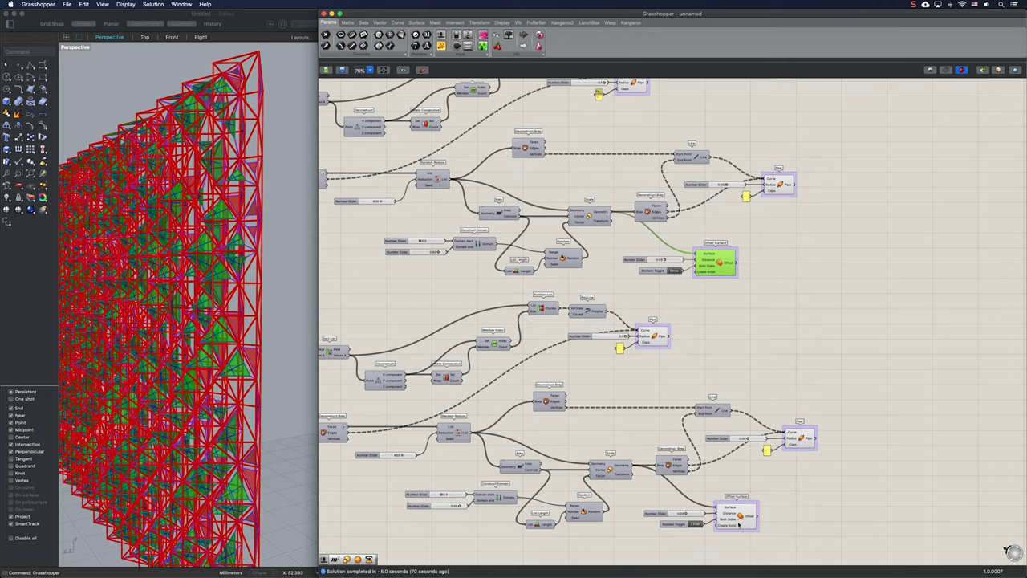
# Bake the copied Offset Surface component to Layer 03.
pyautogui.click(739, 518)
pyautogui.rightClick(740, 518)
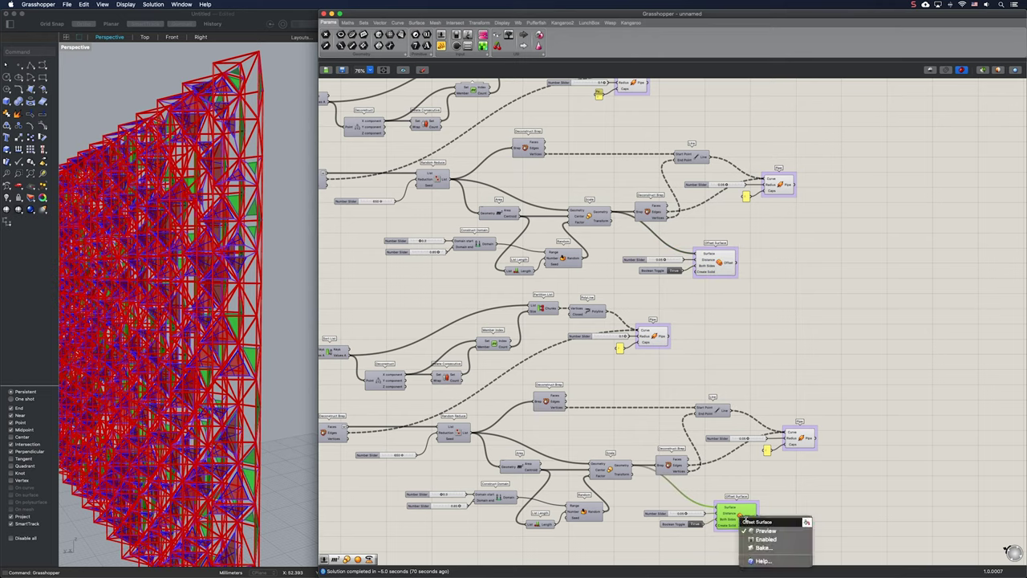
pyautogui.click(758, 547)
pyautogui.click(755, 454)
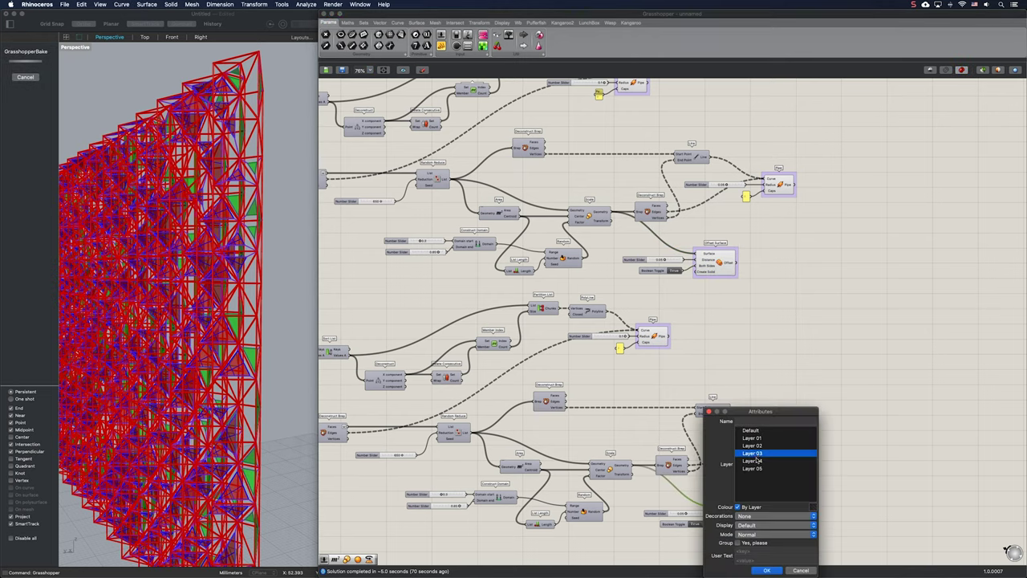
pyautogui.click(765, 571)
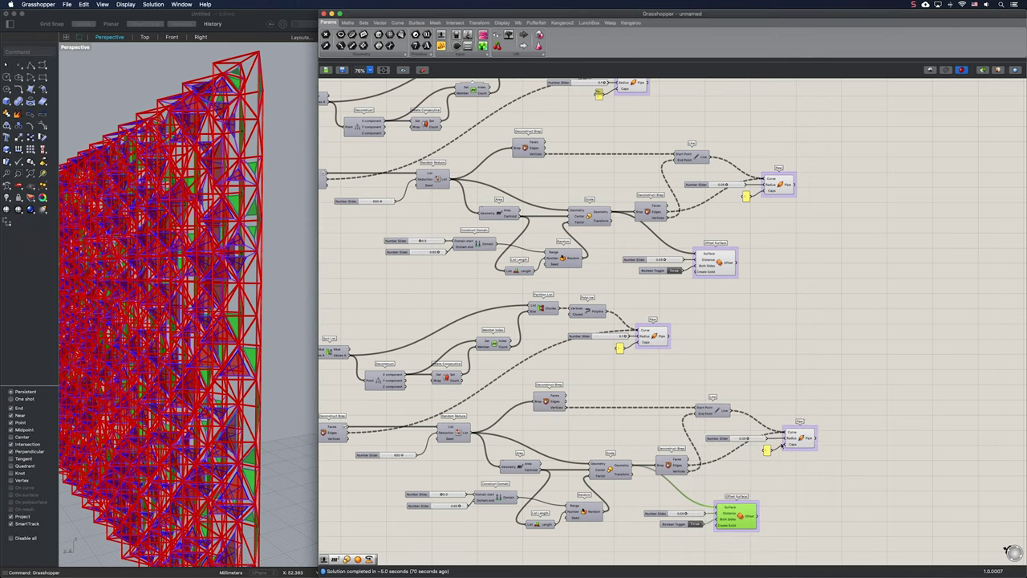
# Turn off Grasshopper's geometry preview and set Rhino's Perspective viewport to the Rendered display mode.
pyautogui.click(981, 71)
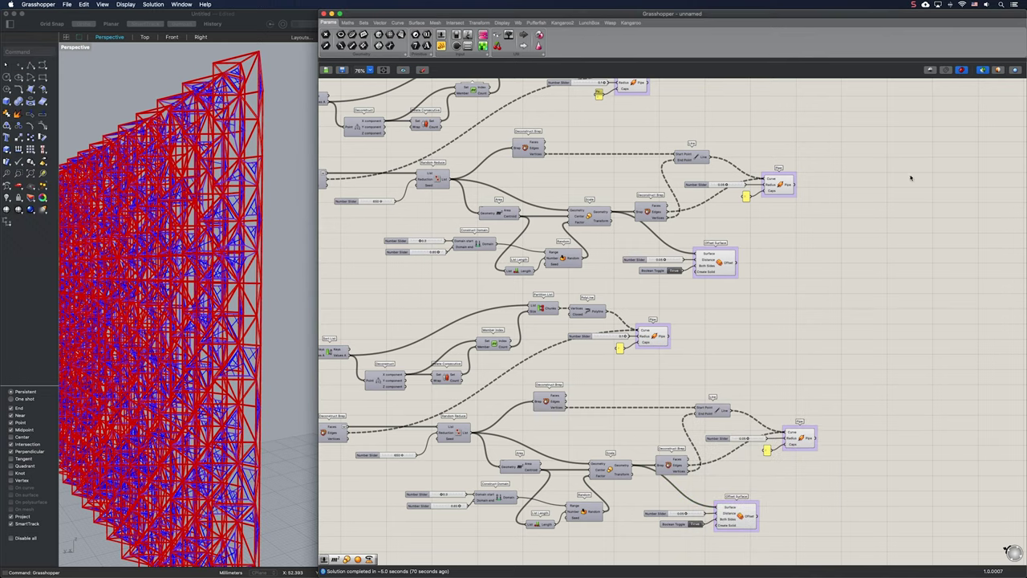
pyautogui.click(282, 213)
pyautogui.scroll(-8, 282, 213)
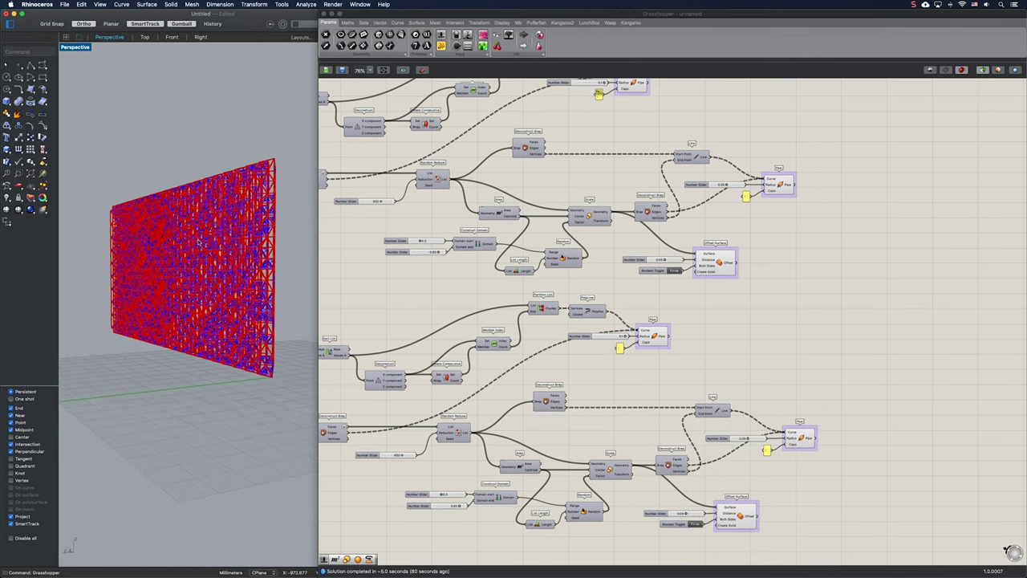
pyautogui.moveTo(197, 240); pyautogui.dragTo(228, 242, button='right')
pyautogui.click(100, 4)
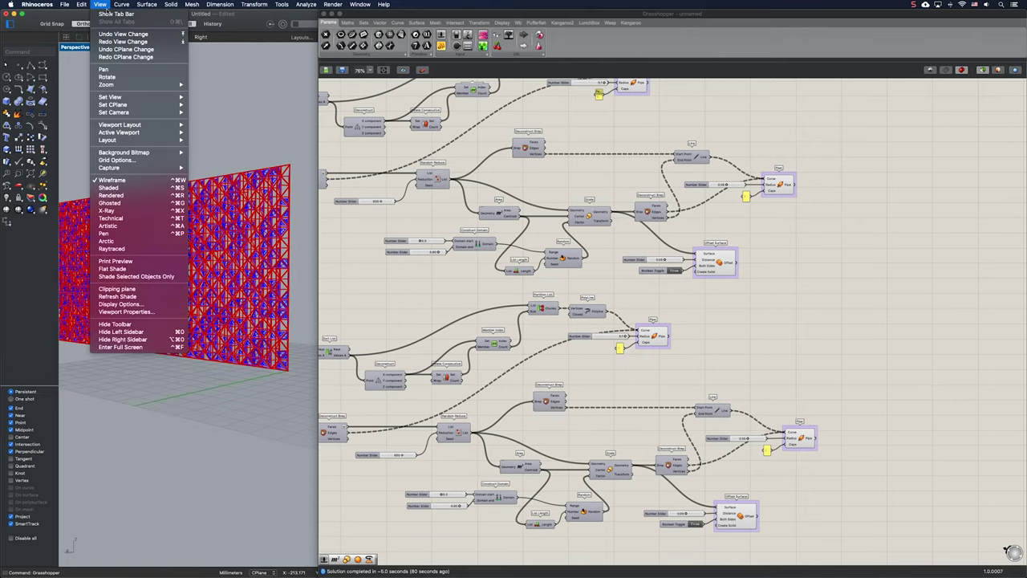
pyautogui.click(133, 195)
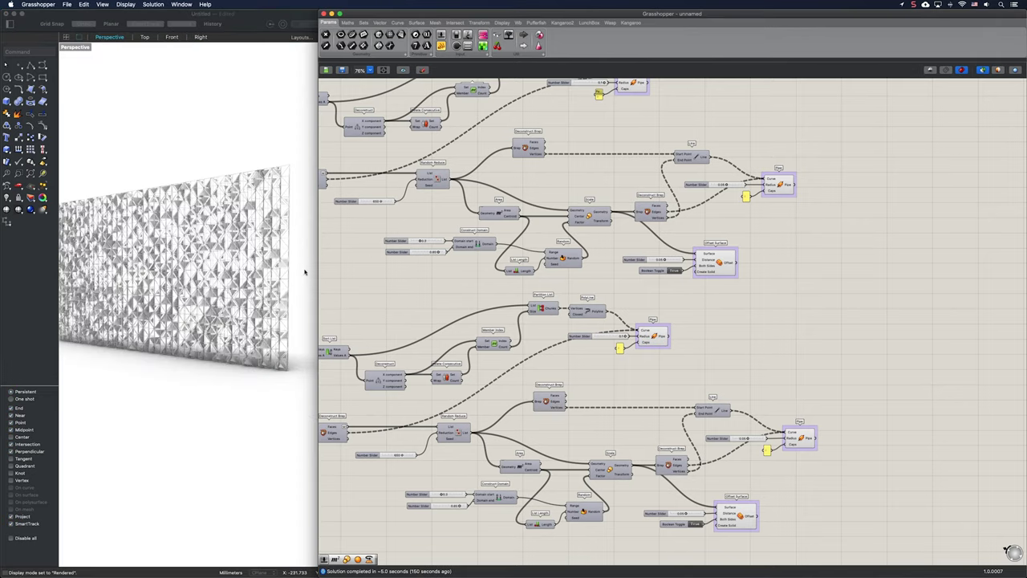
# Examine the rendered wall's panels and pipe frame up close and from the opposite side.
pyautogui.scroll(2, 170, 282)
pyautogui.scroll(5, 199, 239)
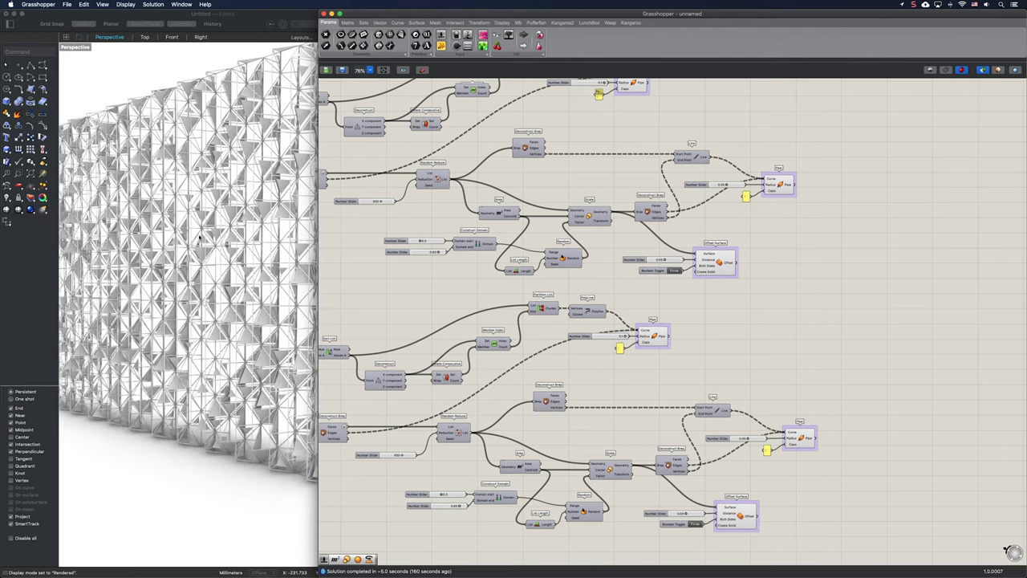
pyautogui.moveTo(223, 246); pyautogui.dragTo(242, 258, button='right')
pyautogui.scroll(-5, 242, 250)
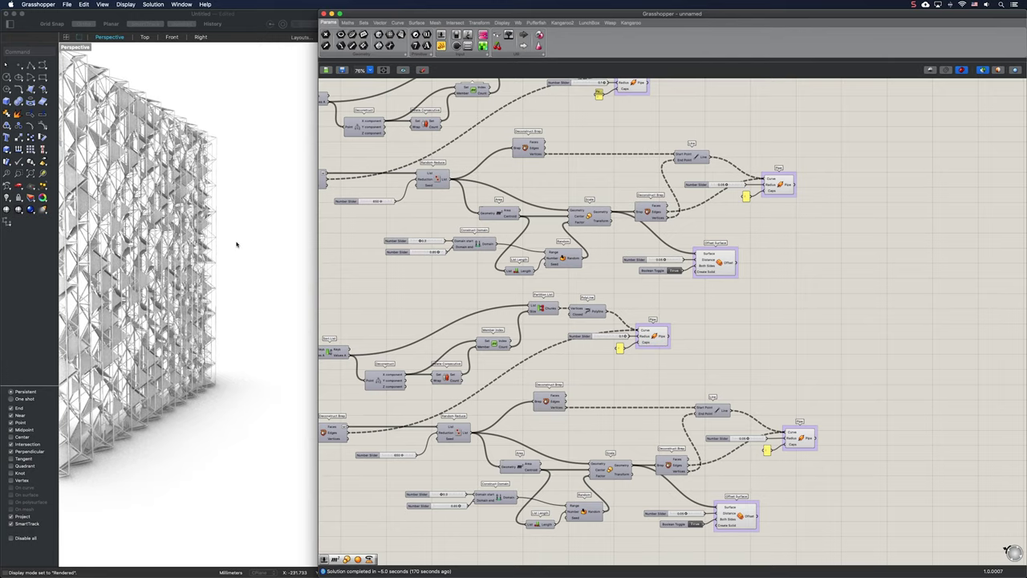
pyautogui.hscroll(4, 234, 244)
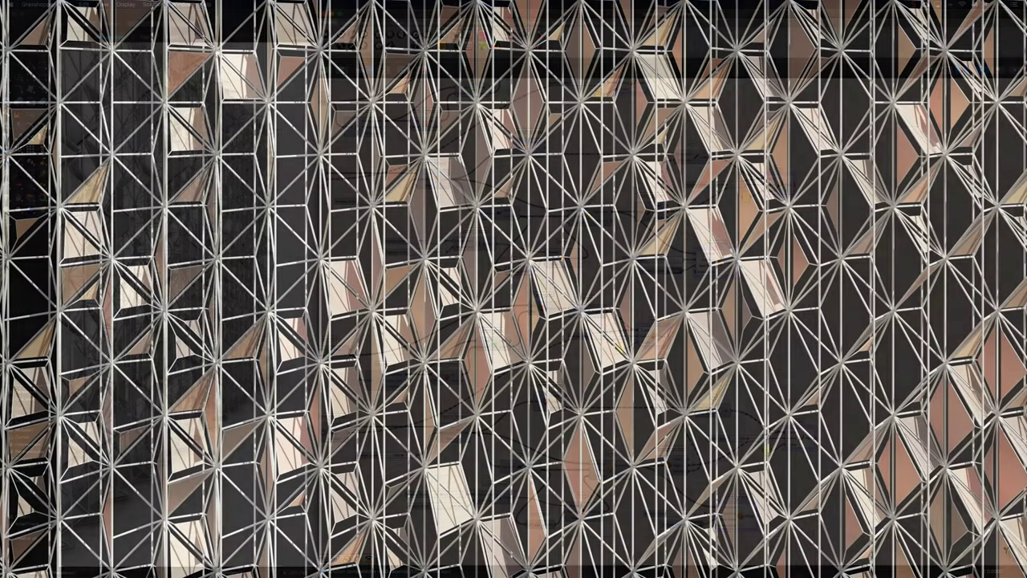